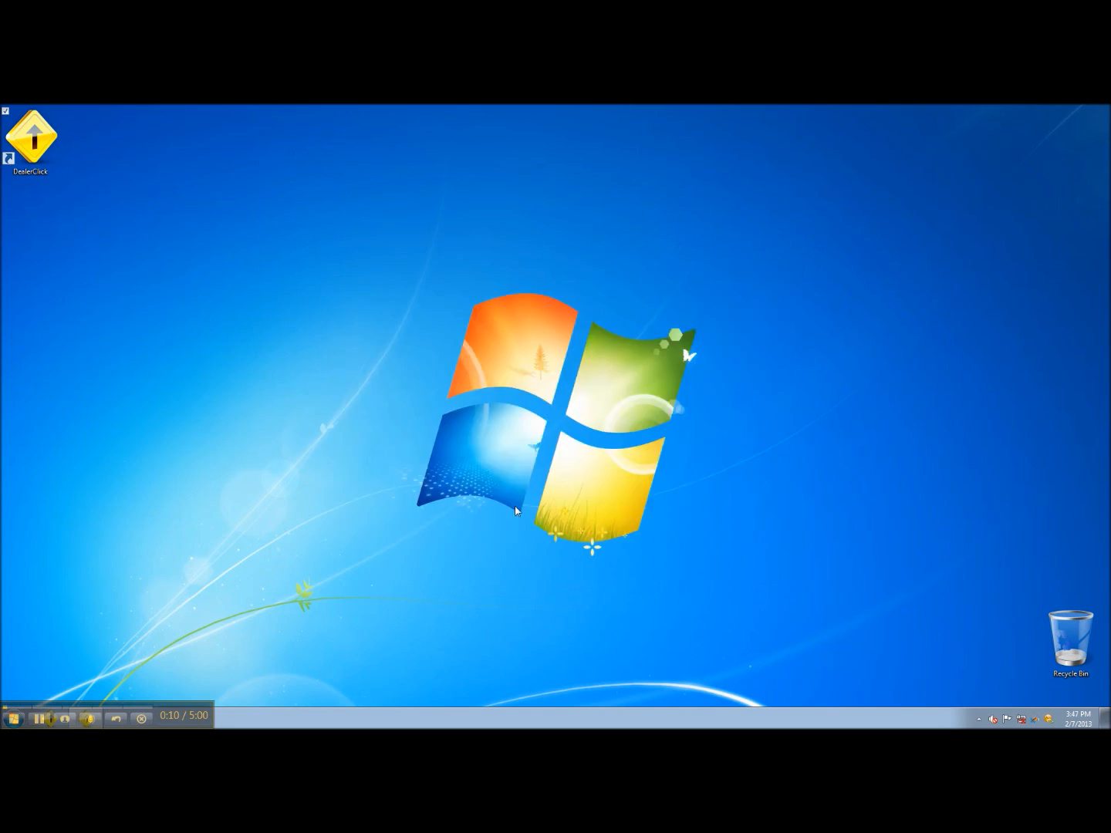
# Sign in to DealerClick with the user name and password
pyautogui.write('dealerclick')
pyautogui.press('Tab')
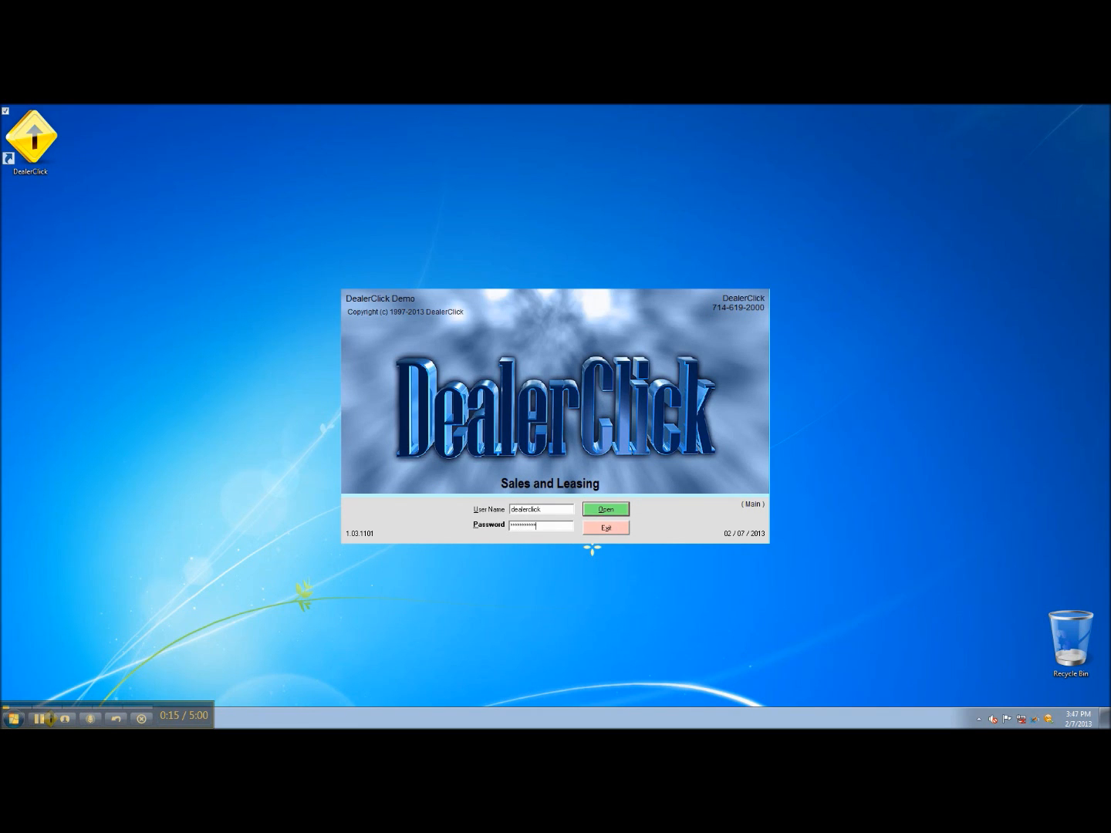
pyautogui.press('Return')
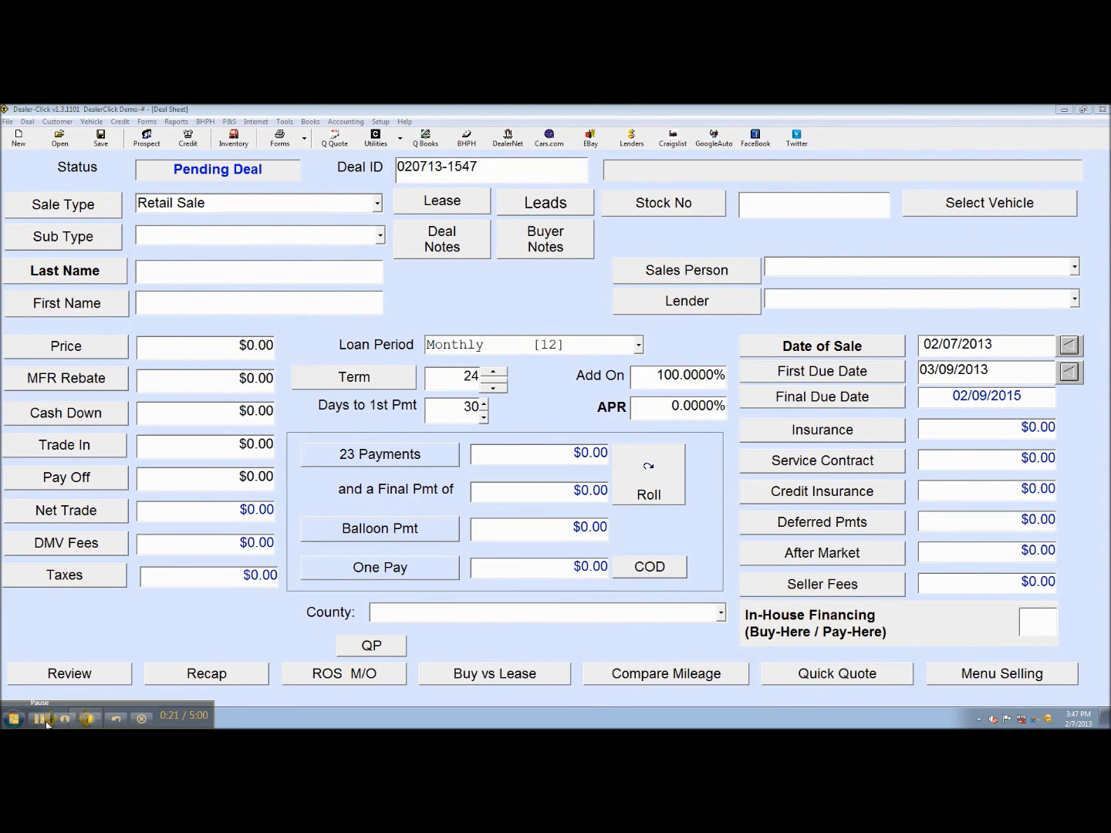
pyautogui.click(380, 122)
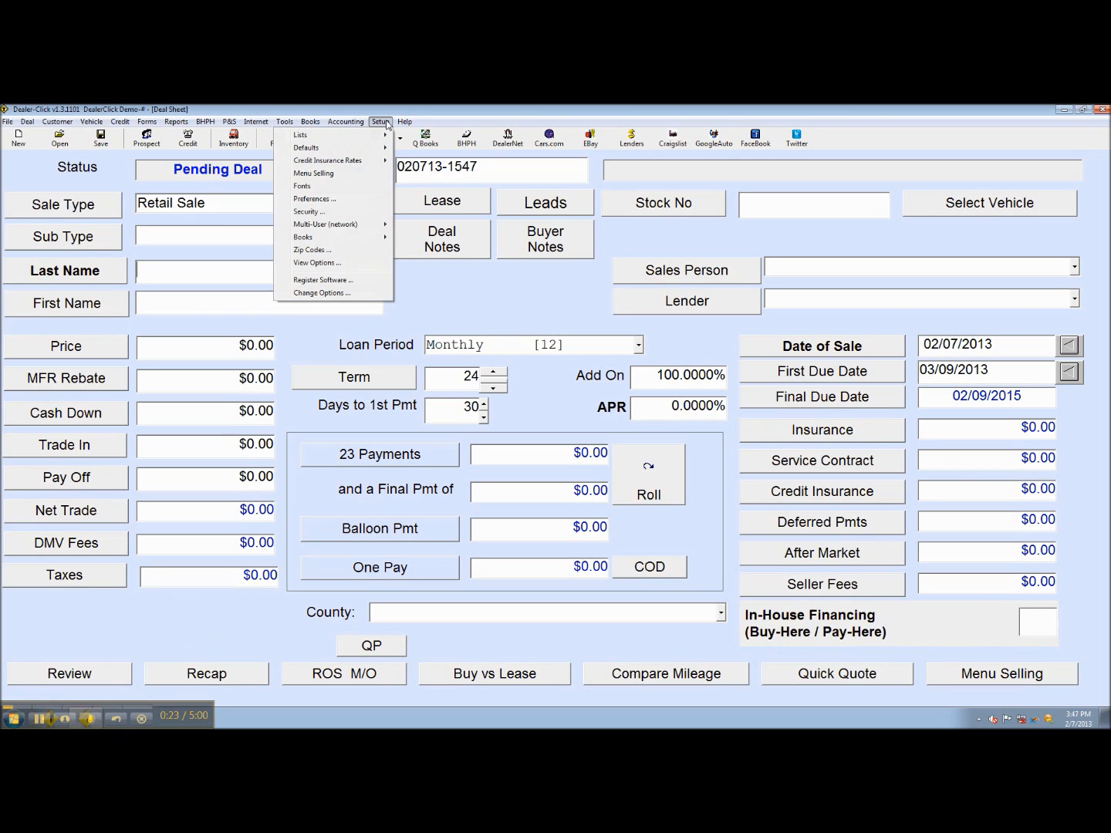
pyautogui.moveTo(346, 148)
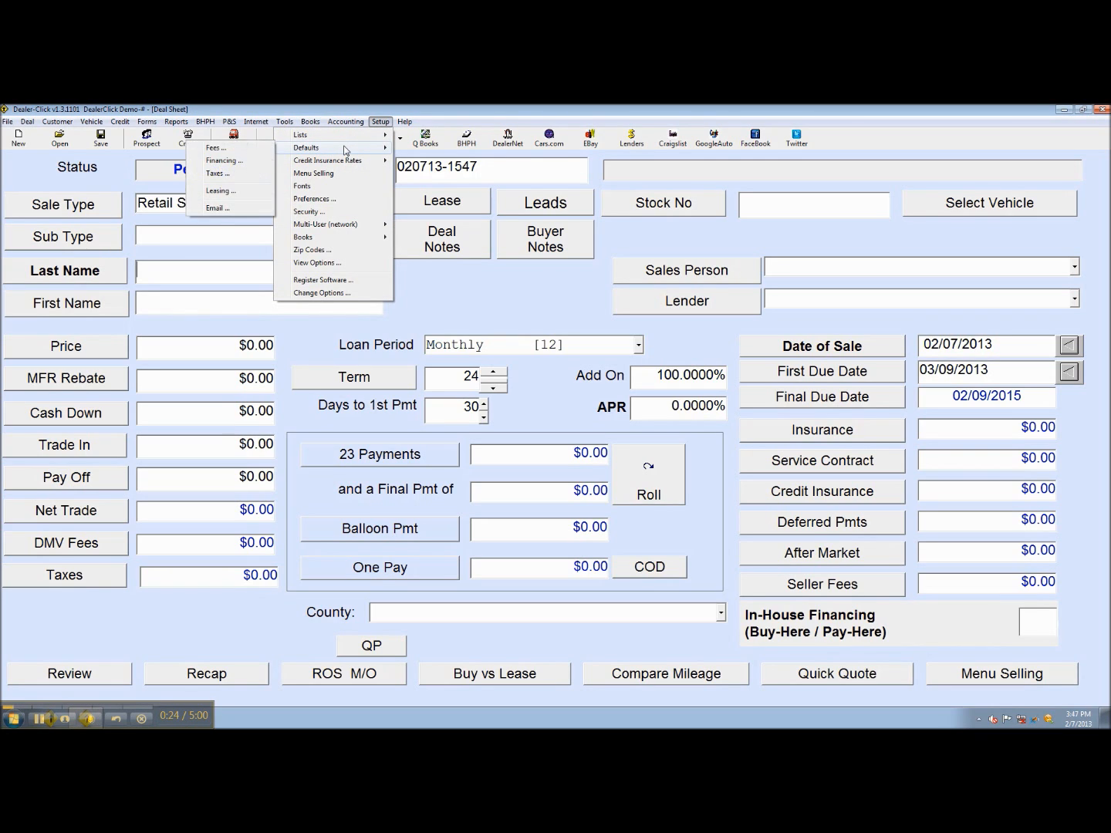
pyautogui.click(256, 149)
pyautogui.click(480, 295)
pyautogui.click(566, 296)
pyautogui.click(650, 296)
pyautogui.click(746, 339)
pyautogui.click(380, 122)
pyautogui.moveTo(199, 125)
pyautogui.moveTo(379, 123)
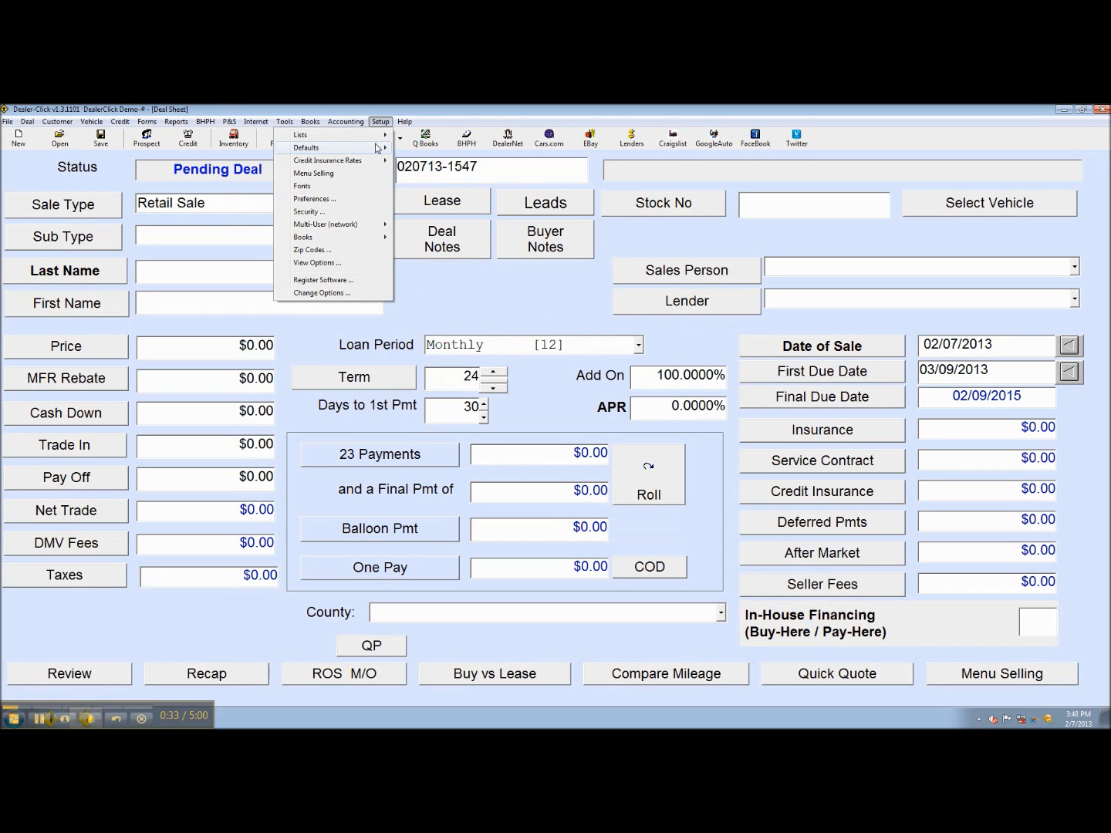
pyautogui.moveTo(316, 149)
pyautogui.click(260, 164)
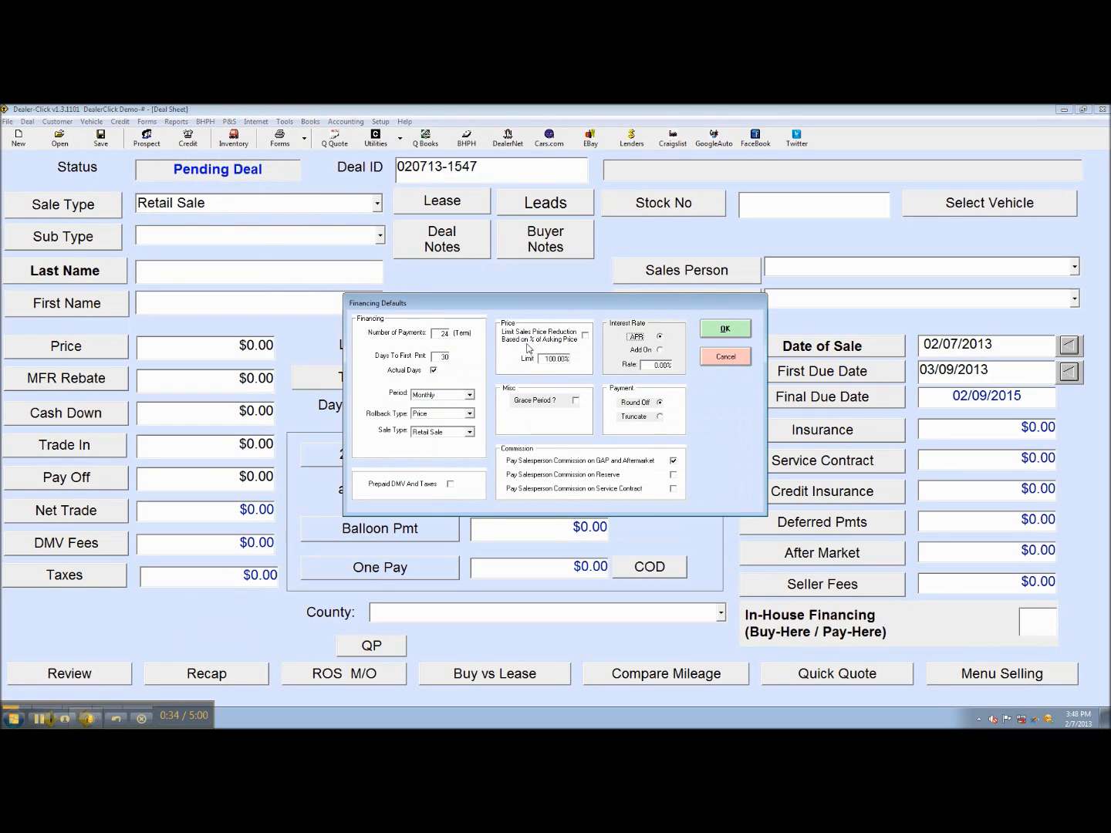
pyautogui.click(705, 357)
pyautogui.click(381, 122)
pyautogui.moveTo(316, 149)
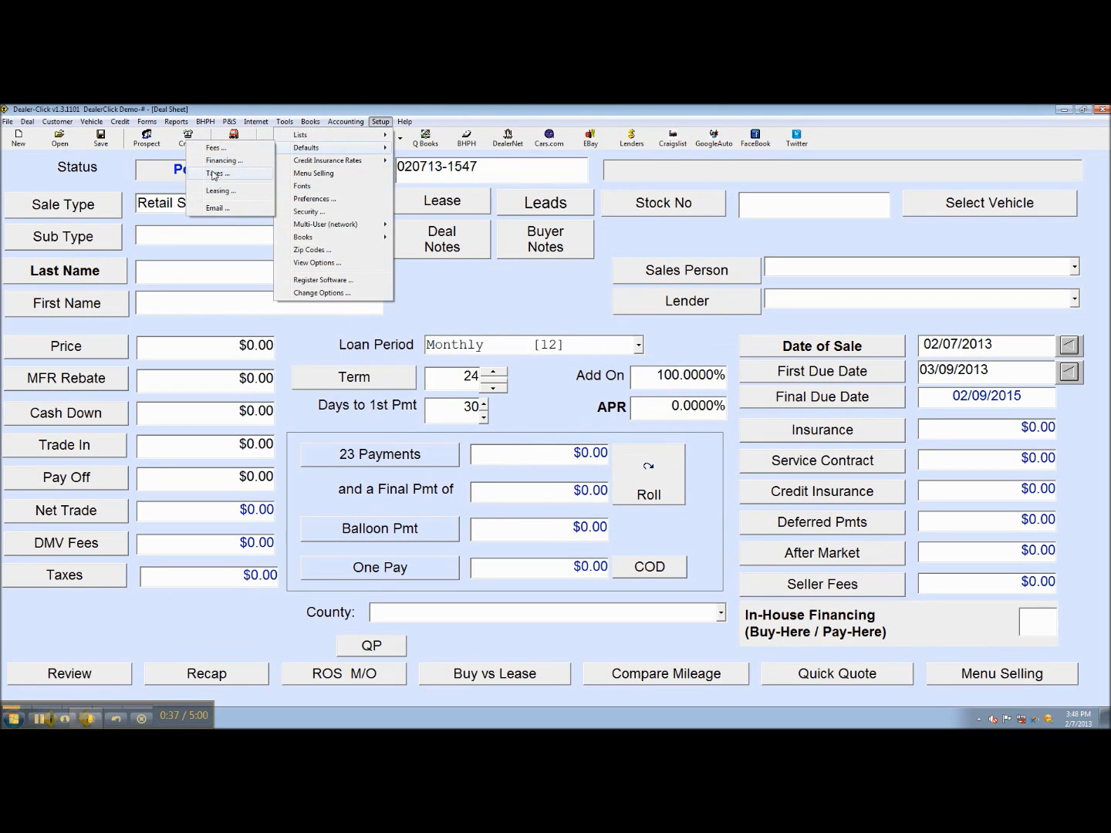
pyautogui.click(232, 176)
pyautogui.click(679, 280)
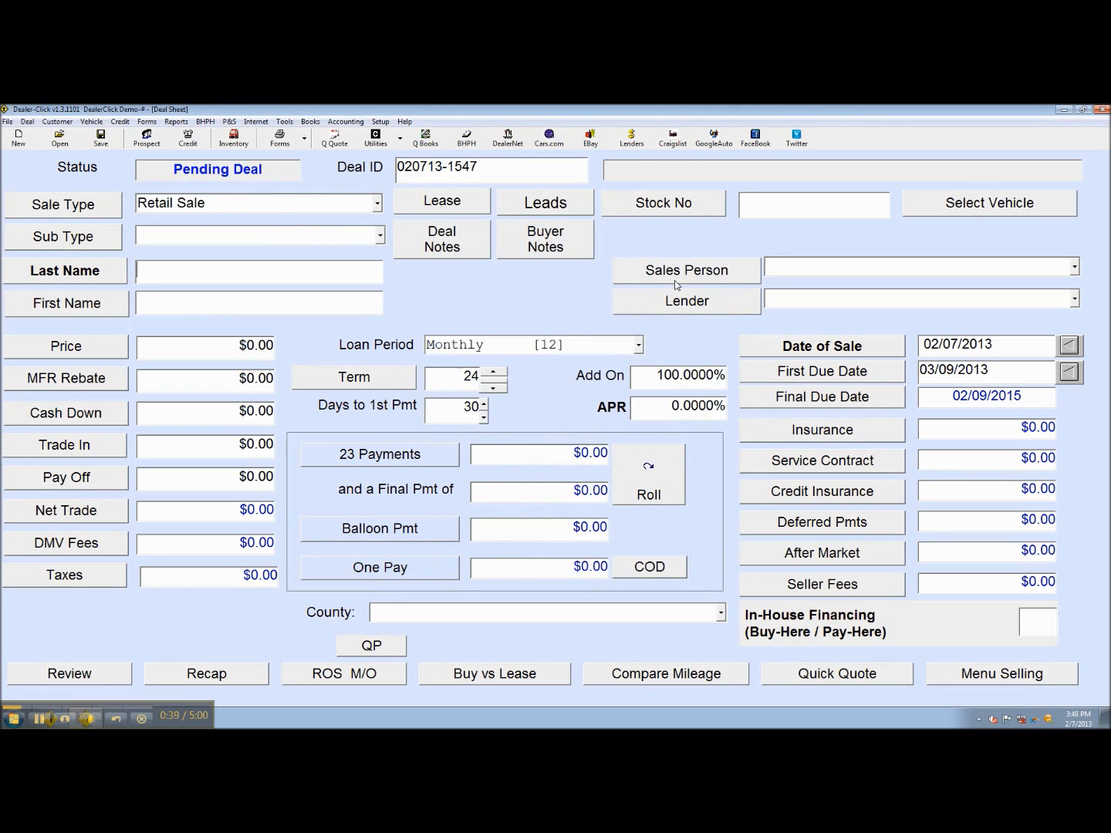
pyautogui.click(381, 122)
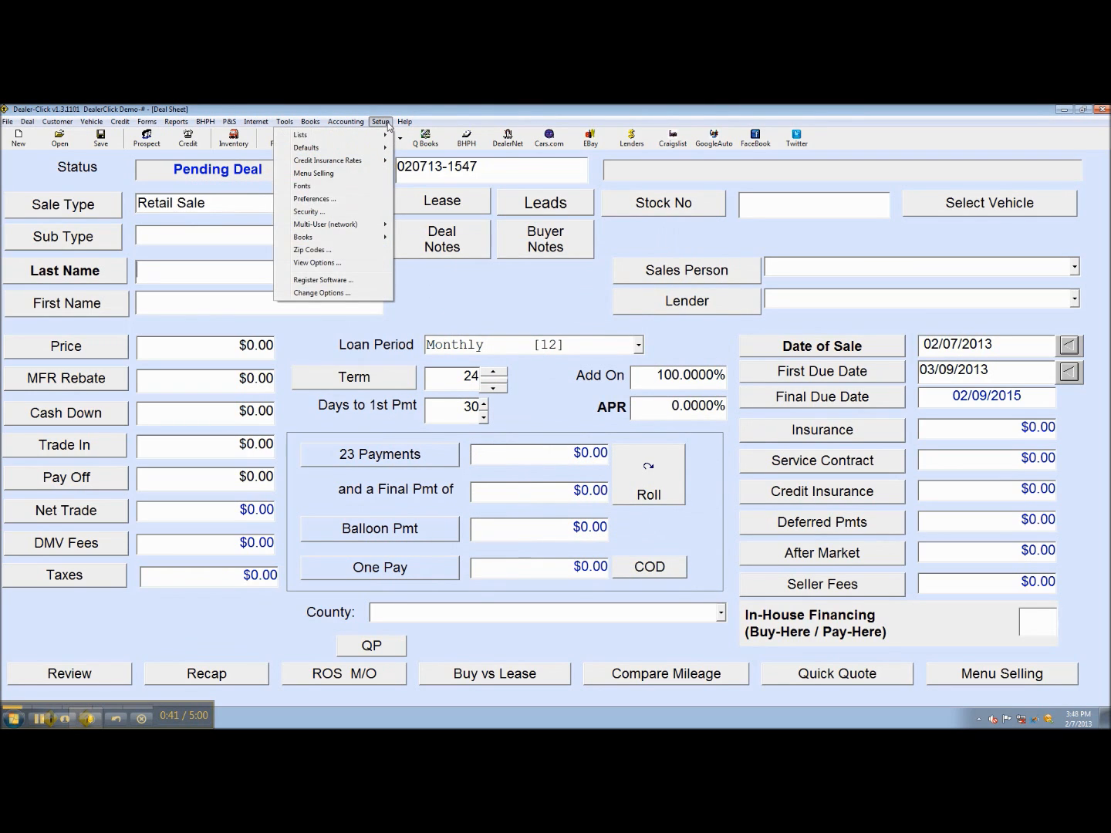
pyautogui.click(348, 203)
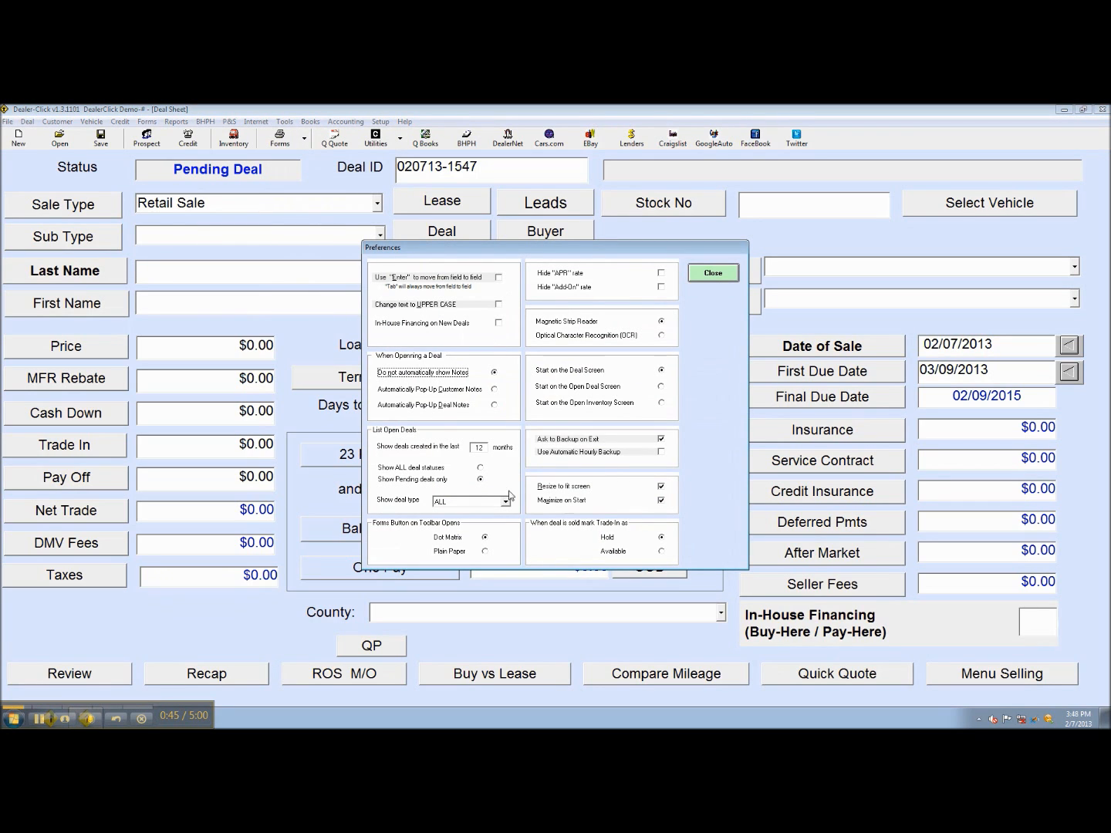
pyautogui.click(713, 273)
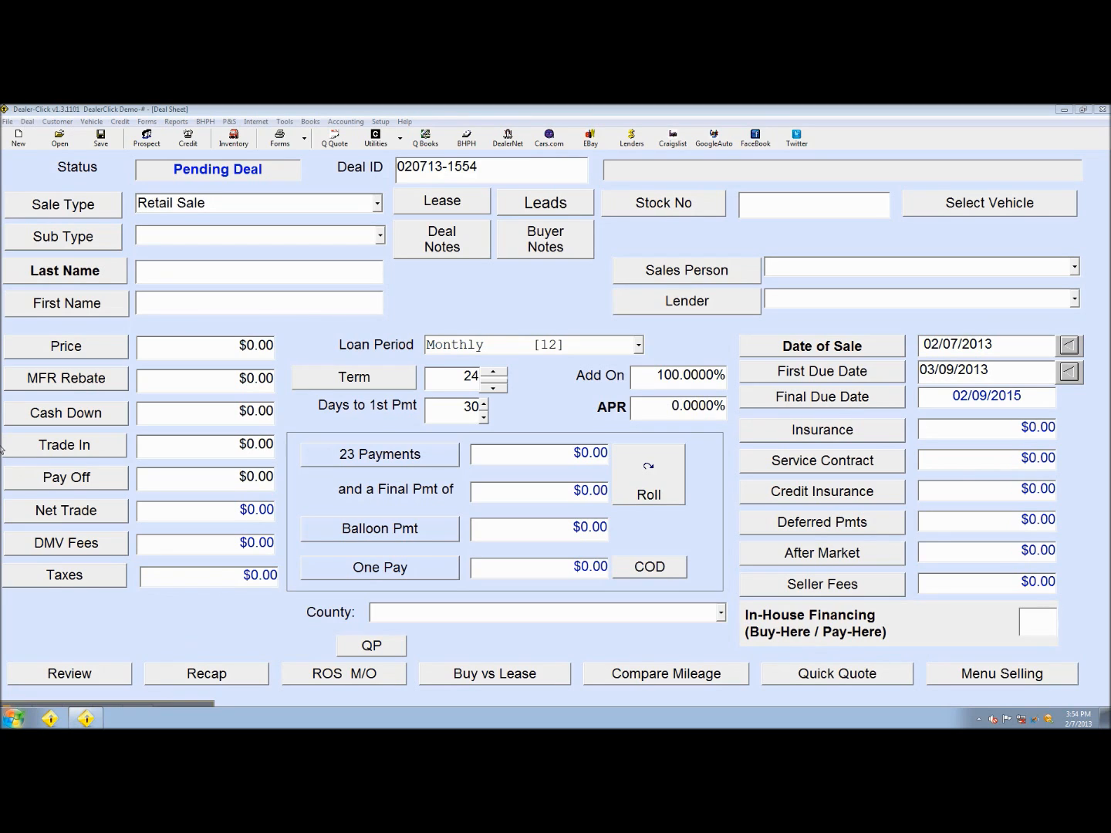
# Add a new prospect with the buyer's last and first name and ZIP code, filling in Santa Ana, Orange County
pyautogui.click(152, 140)
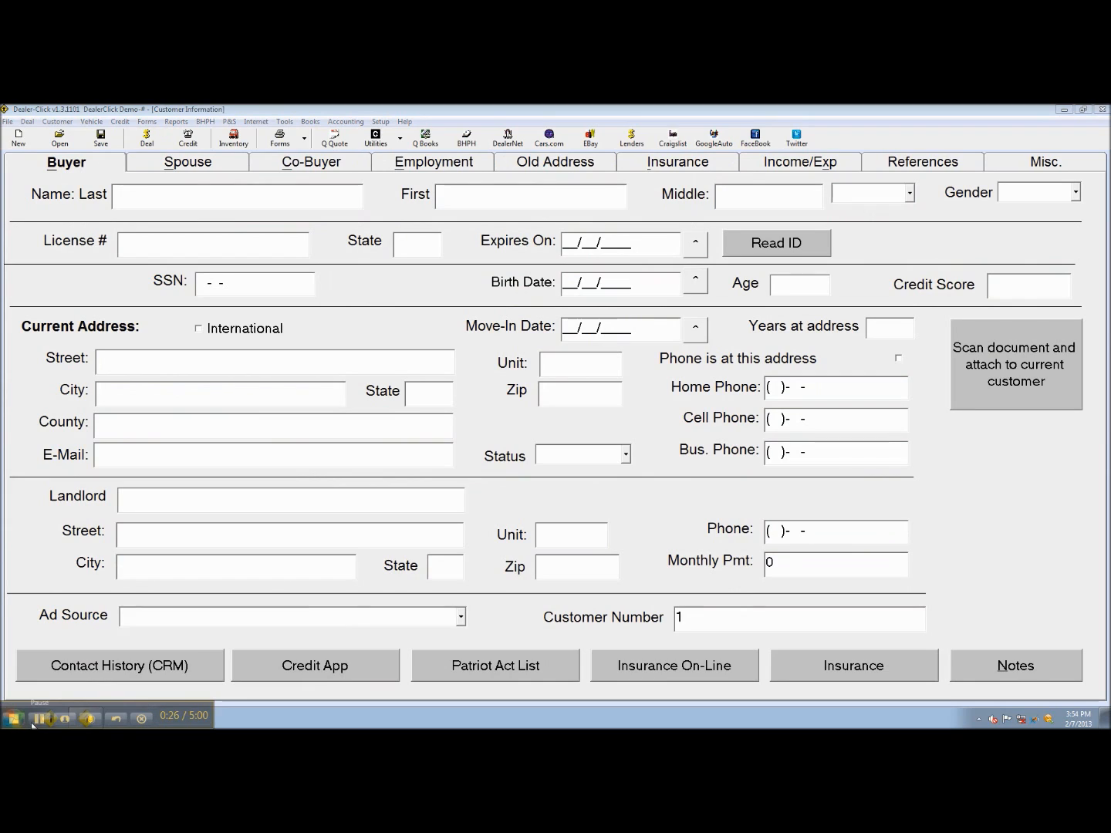
pyautogui.click(330, 191)
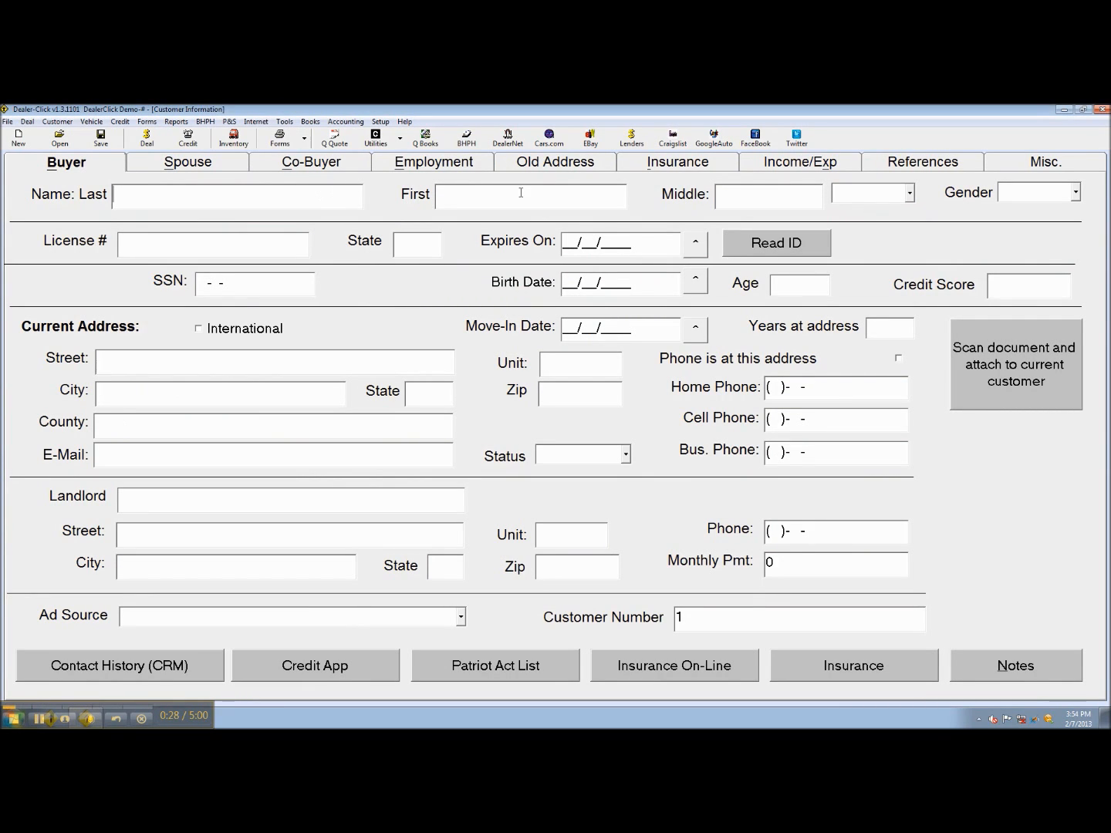
pyautogui.write('Doe')
pyautogui.write('John')
pyautogui.click(548, 396)
pyautogui.write('9270')
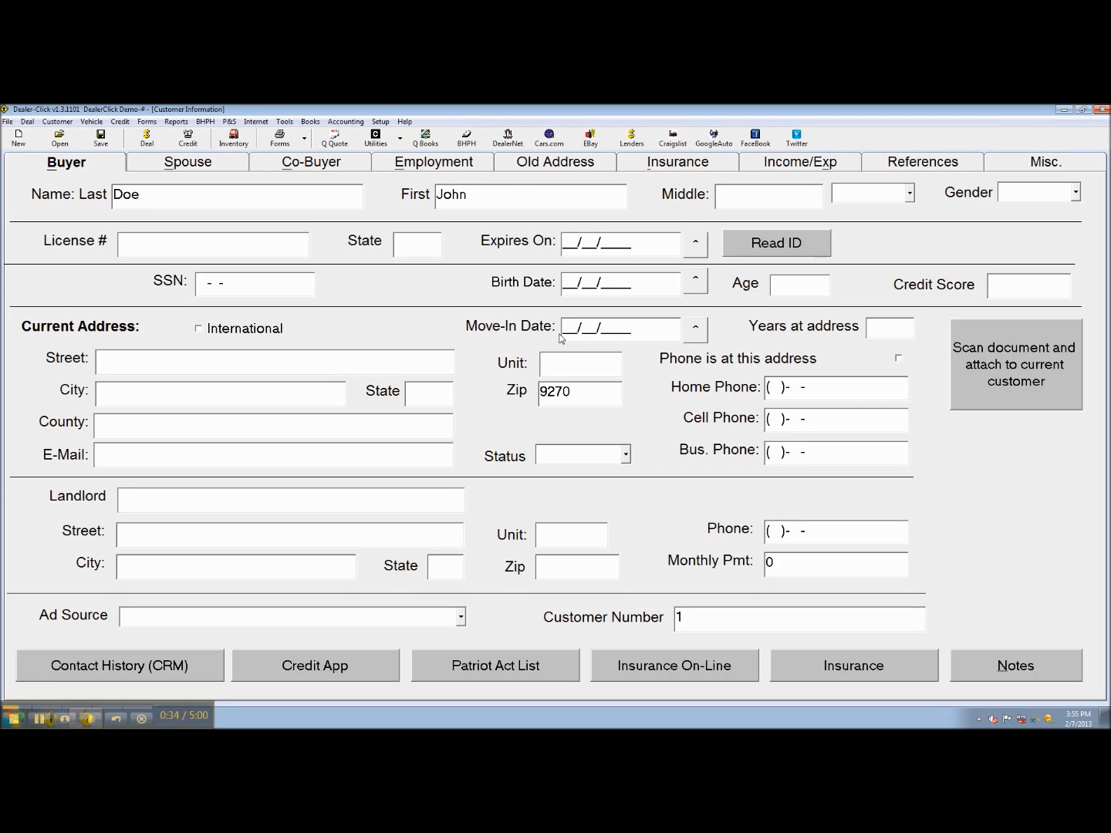
pyautogui.write('7')
pyautogui.click(554, 359)
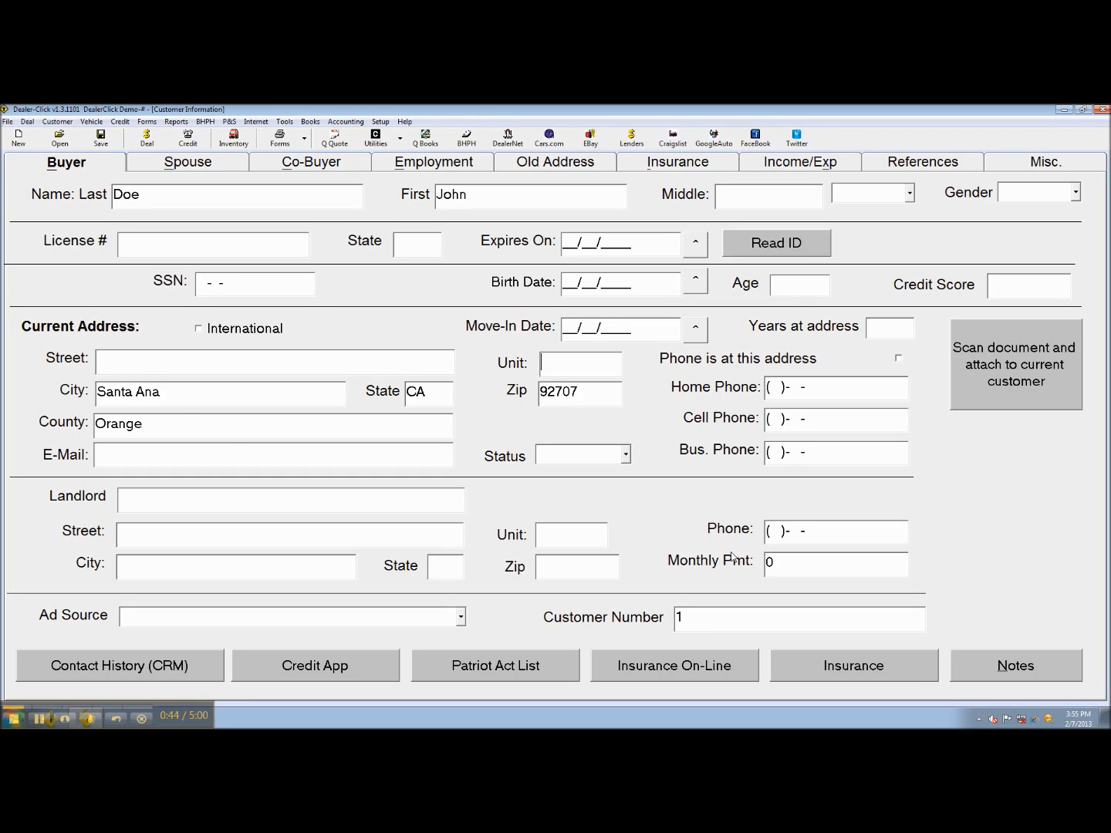
pyautogui.click(154, 144)
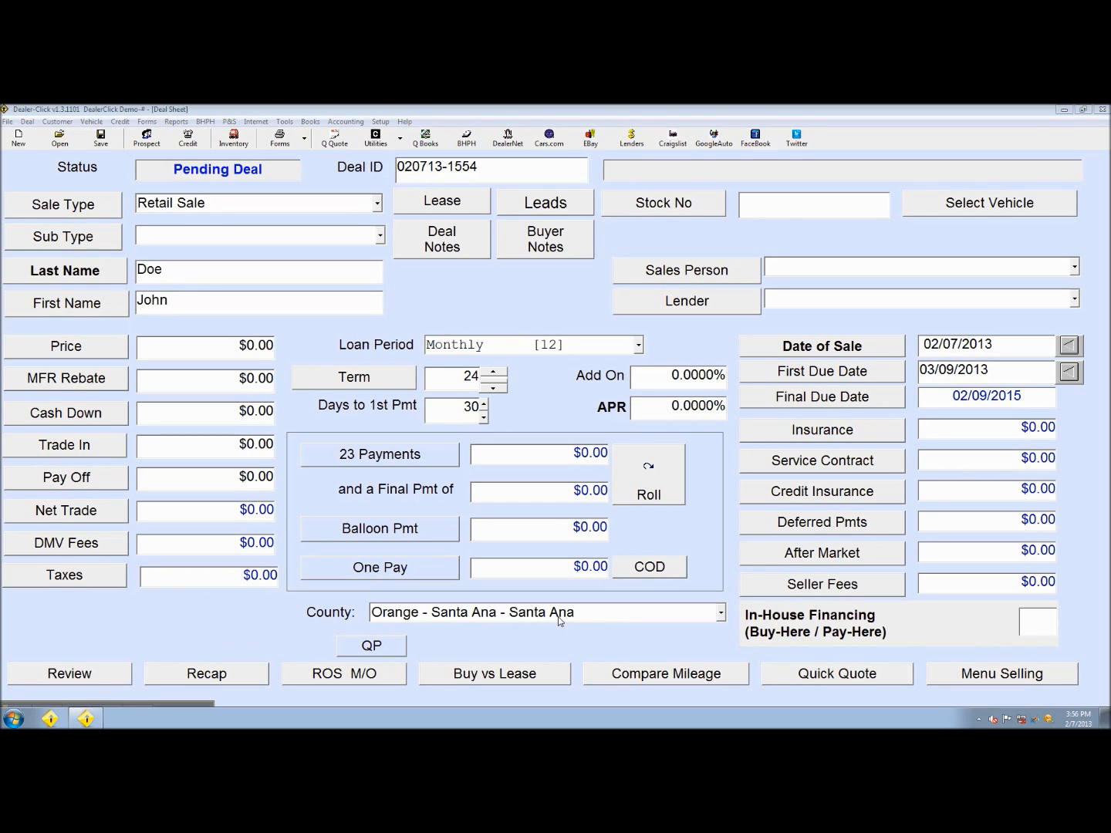
# Load stock #1, the 2005 Honda Accord, onto the deal at its $10,000.00 price
pyautogui.click(1016, 212)
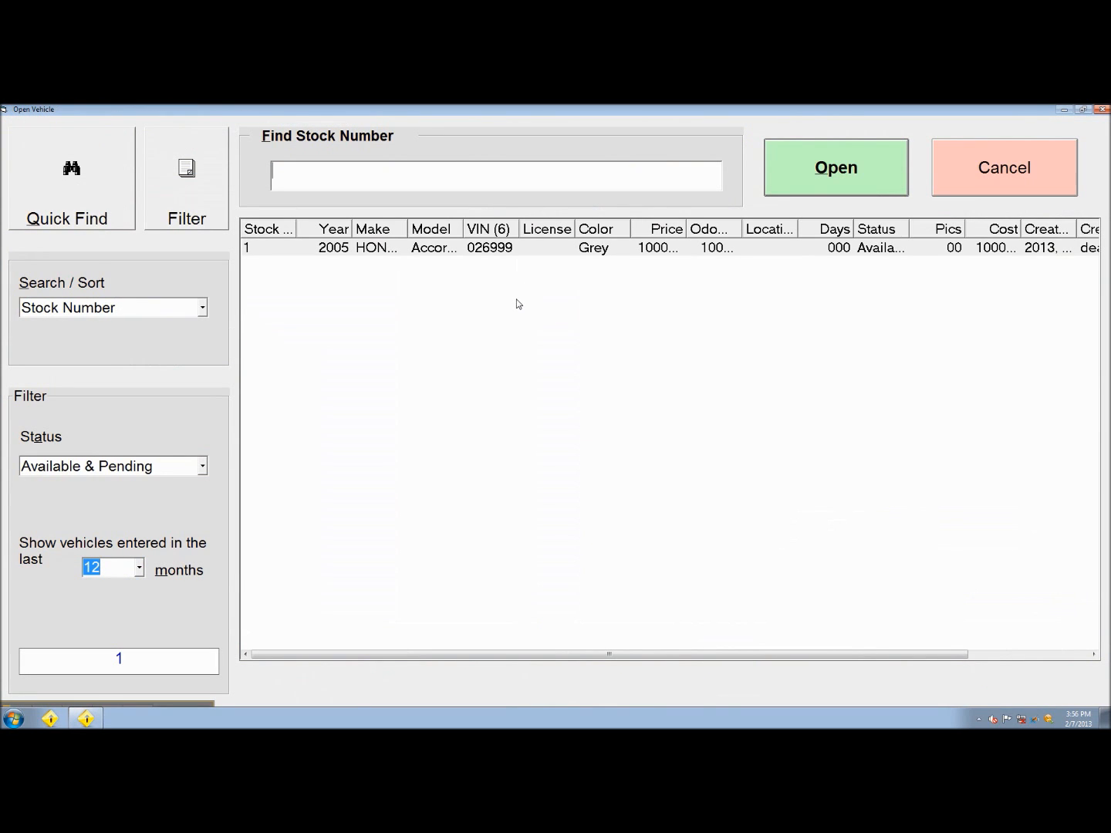
pyautogui.click(517, 252)
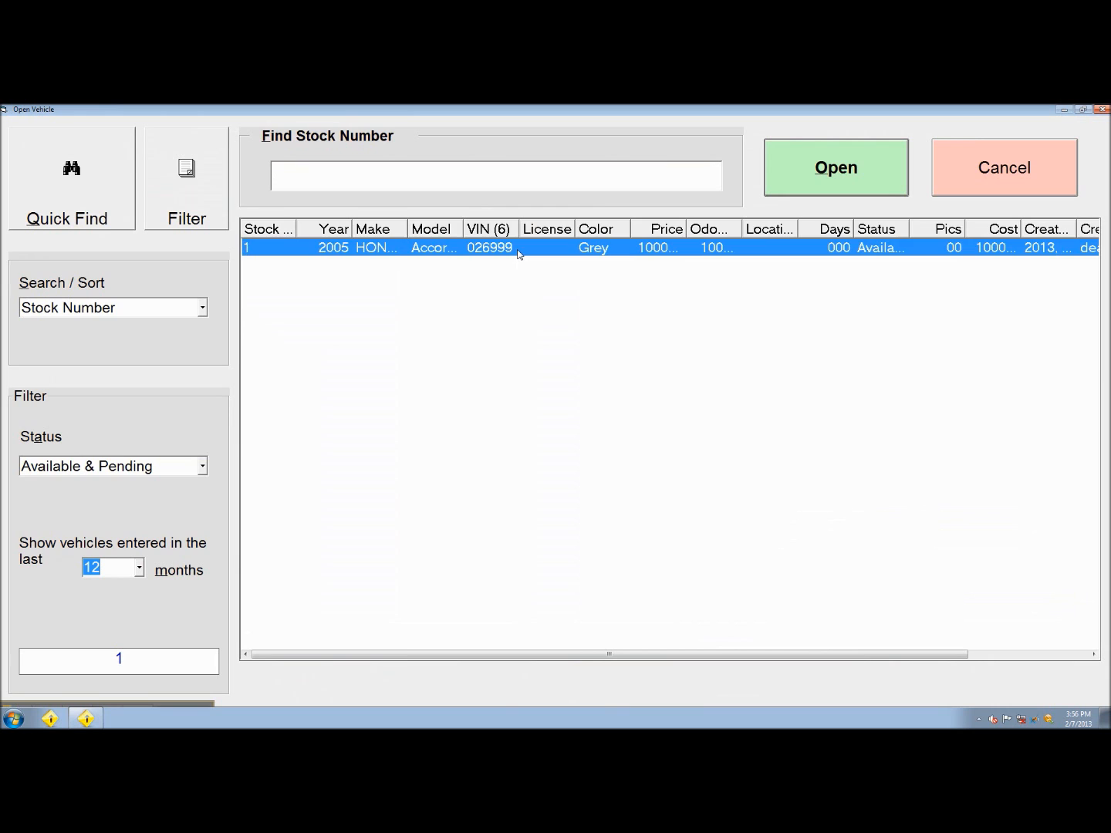
pyautogui.click(828, 187)
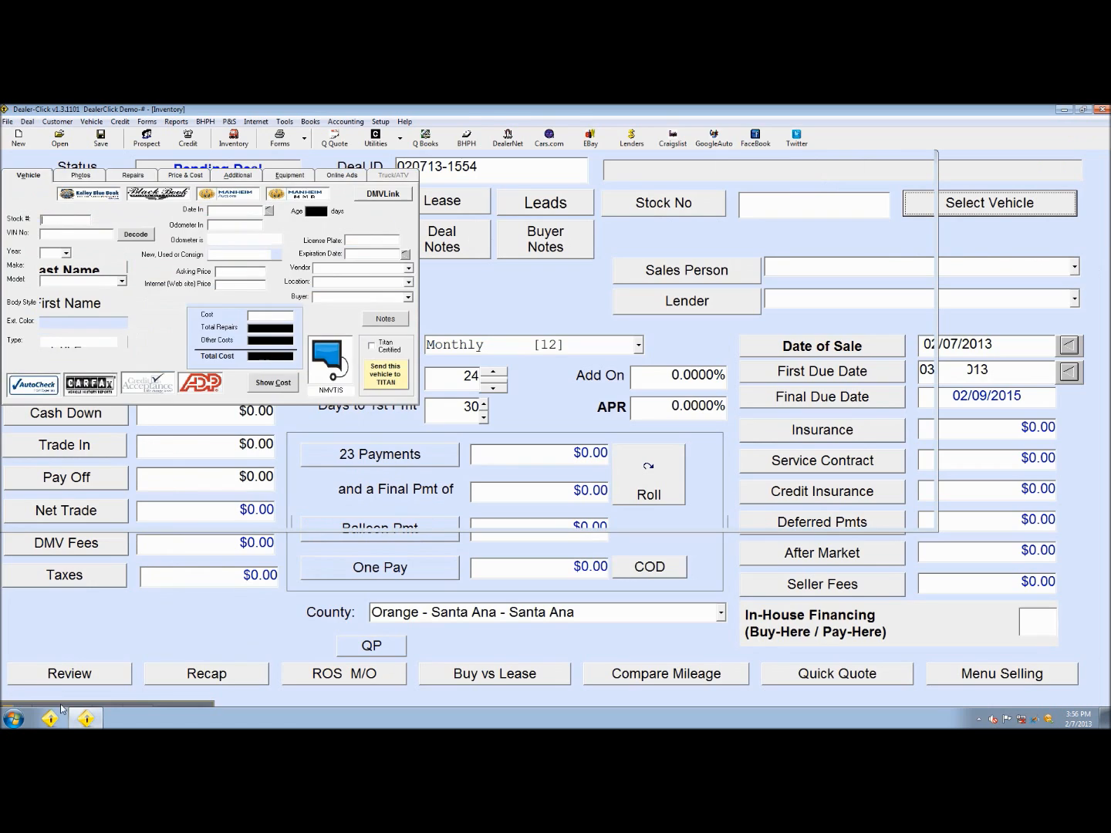
pyautogui.moveTo(59, 705)
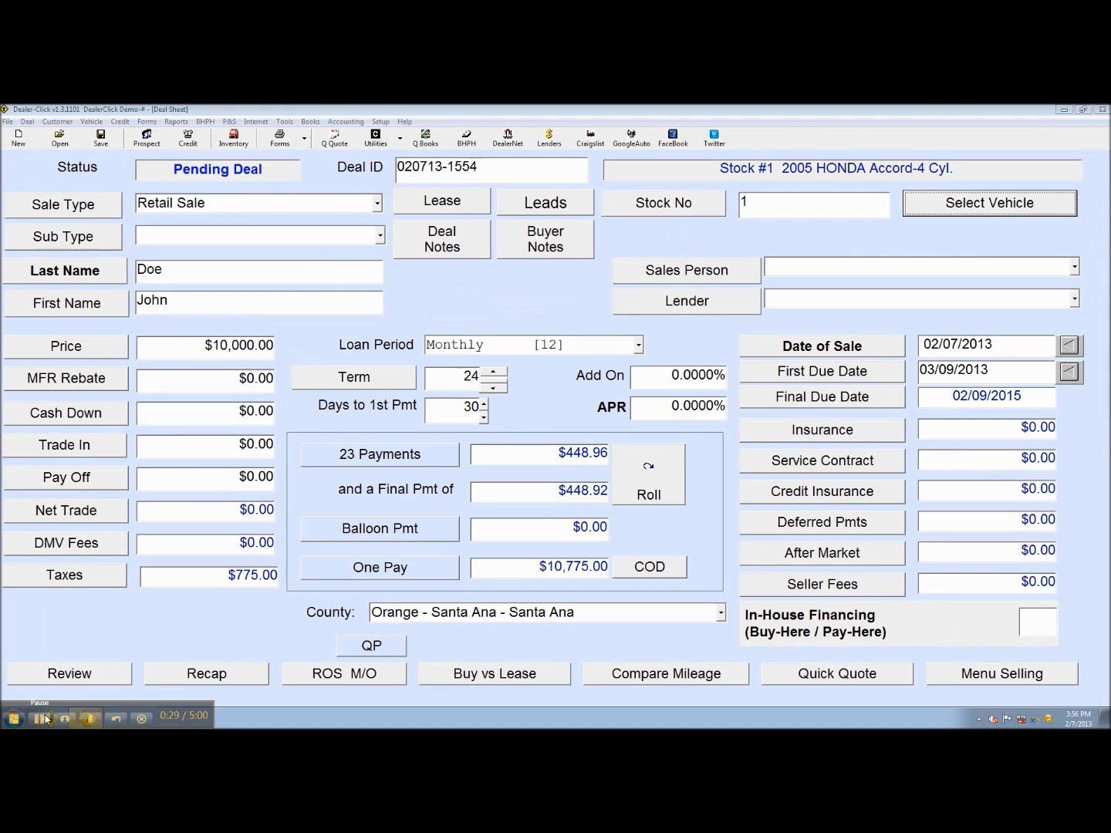
pyautogui.click(46, 718)
pyautogui.click(46, 719)
pyautogui.moveTo(199, 344); pyautogui.dragTo(315, 344)
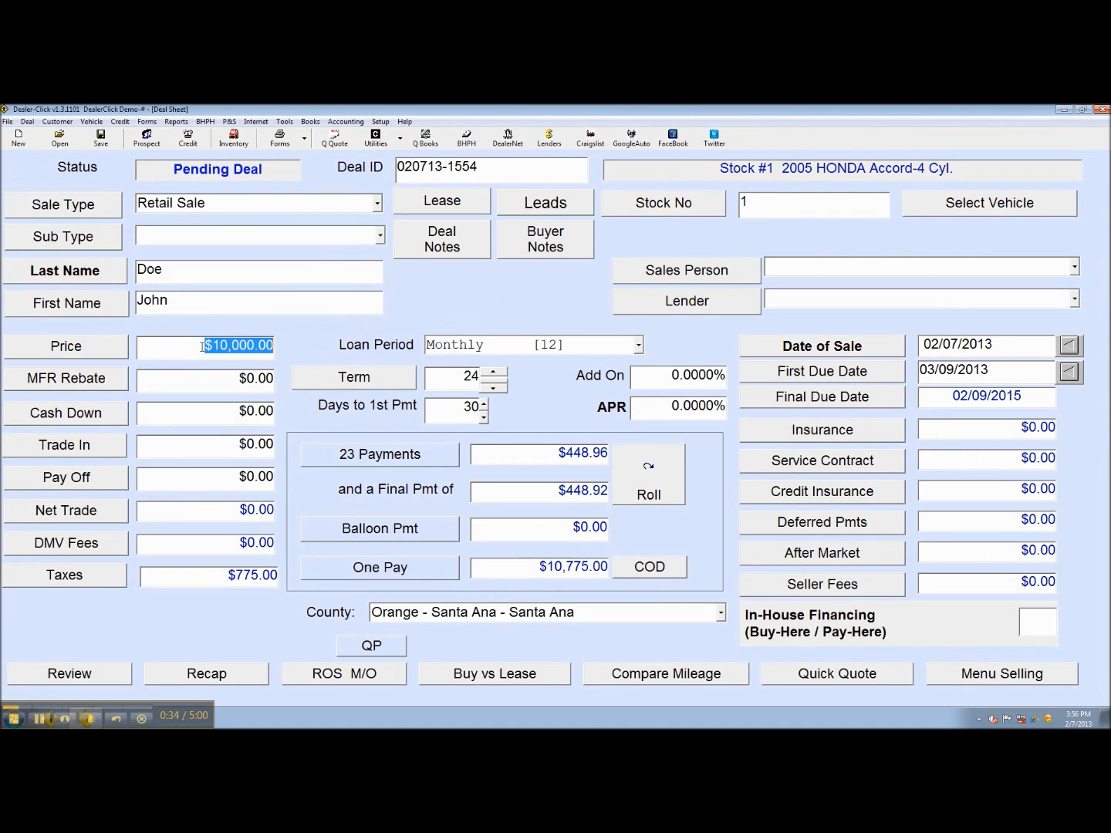
# Change the vehicle price to $15,000, leaving in-house financing off
pyautogui.write('15000')
pyautogui.press('Tab')
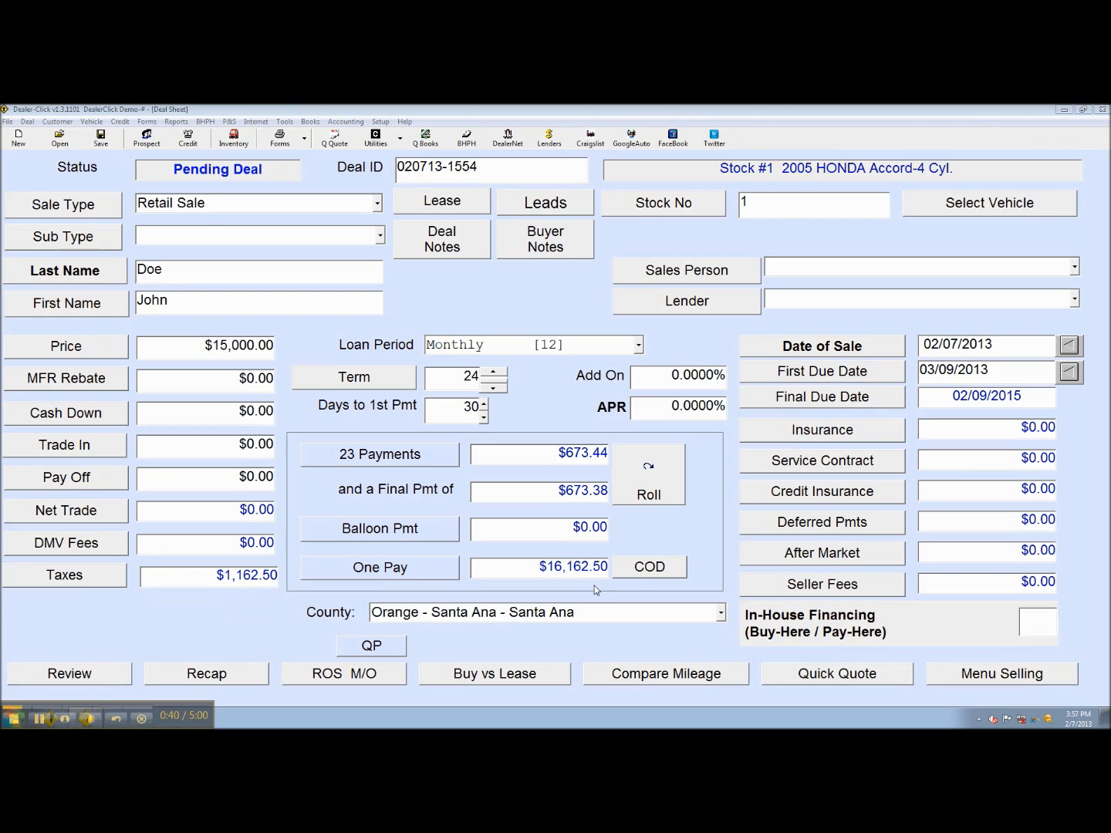
pyautogui.click(1047, 623)
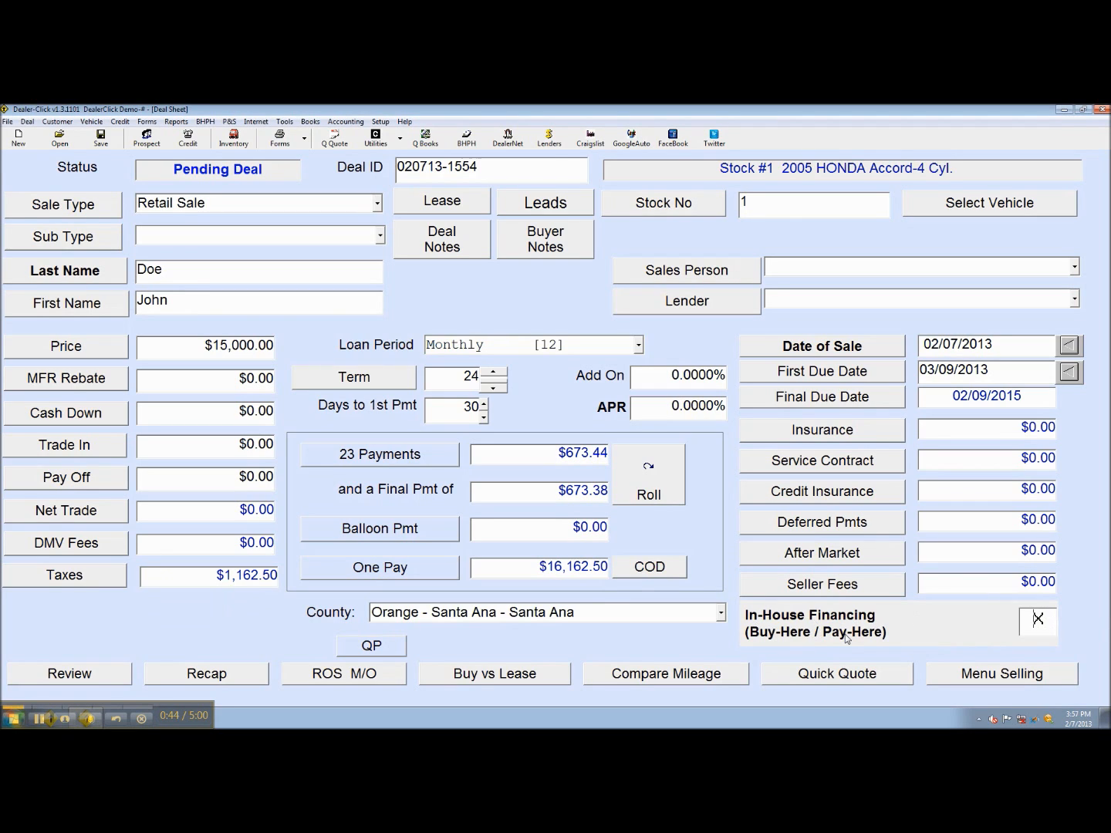
pyautogui.click(1031, 626)
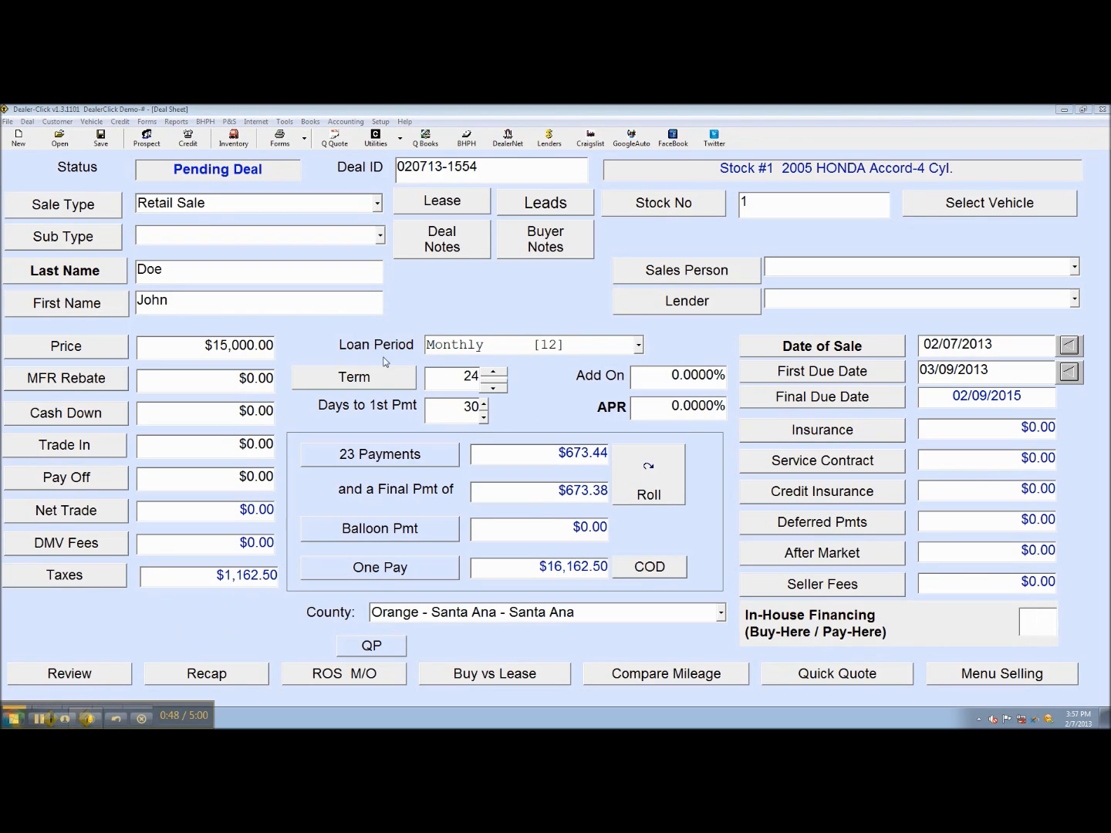
# Set the loan period to Monthly [12] after briefly trying Cash (COD)
pyautogui.click(513, 348)
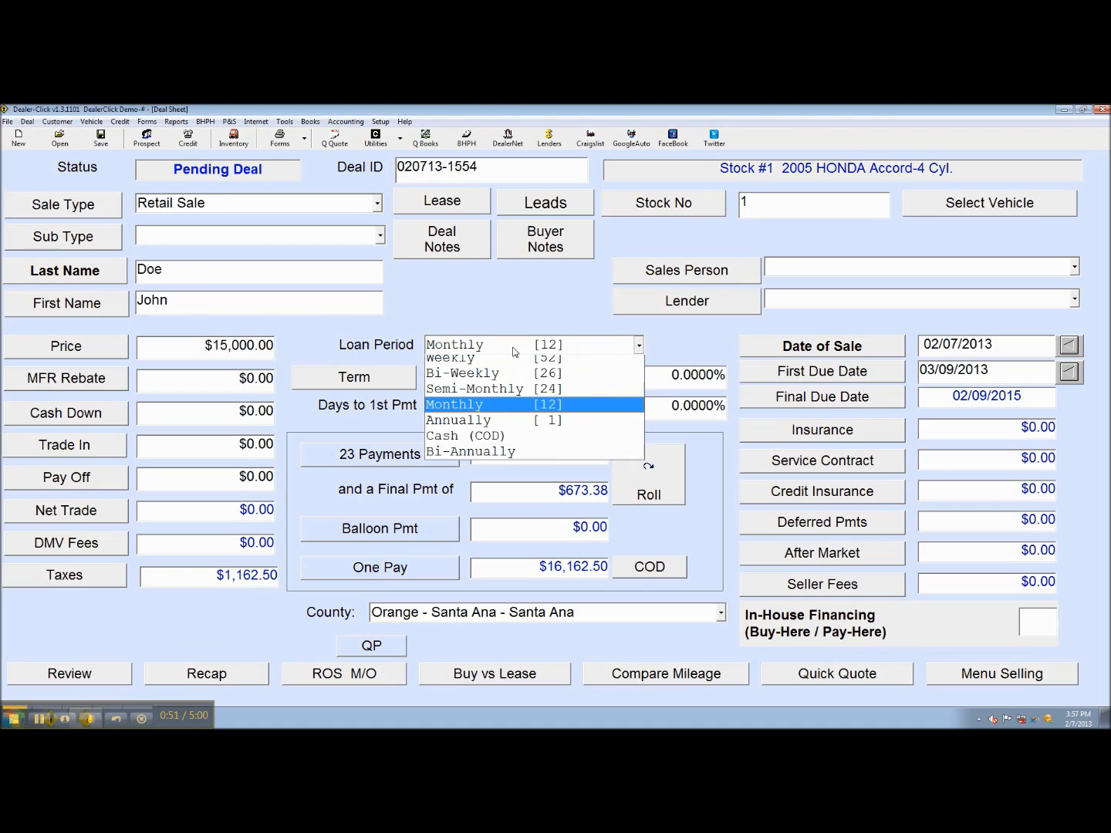
pyautogui.click(509, 442)
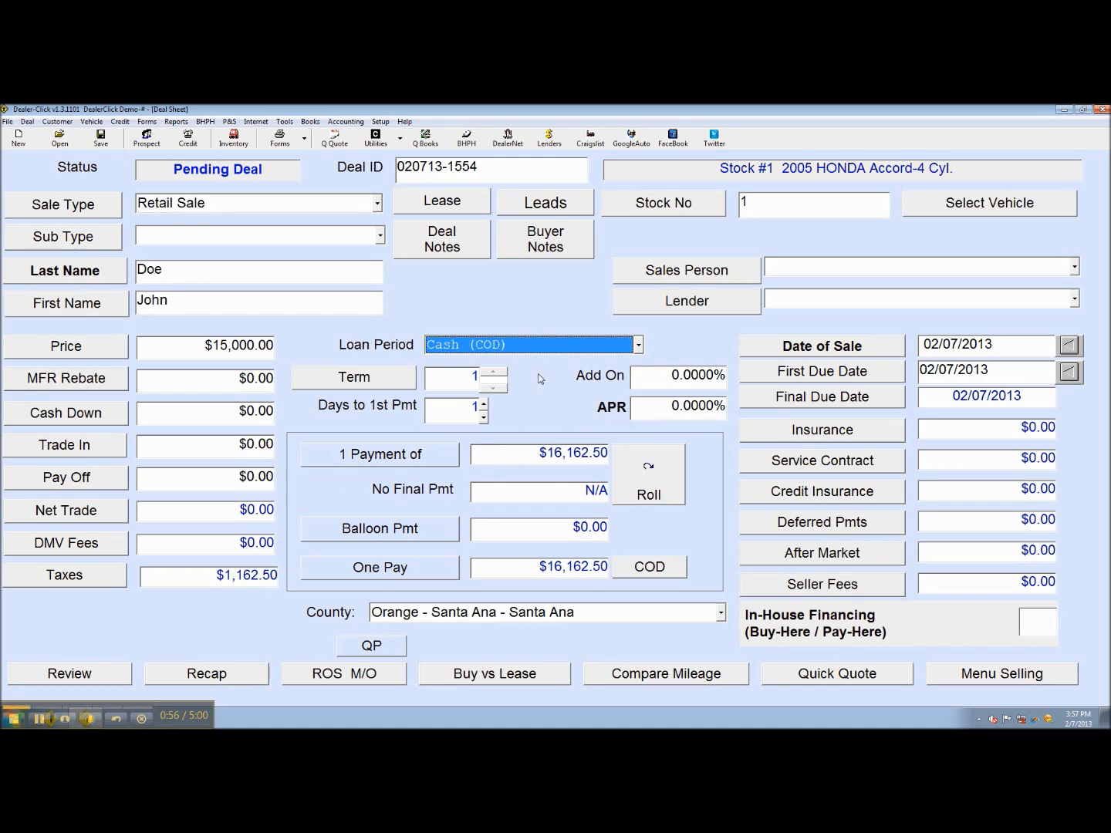
pyautogui.click(529, 345)
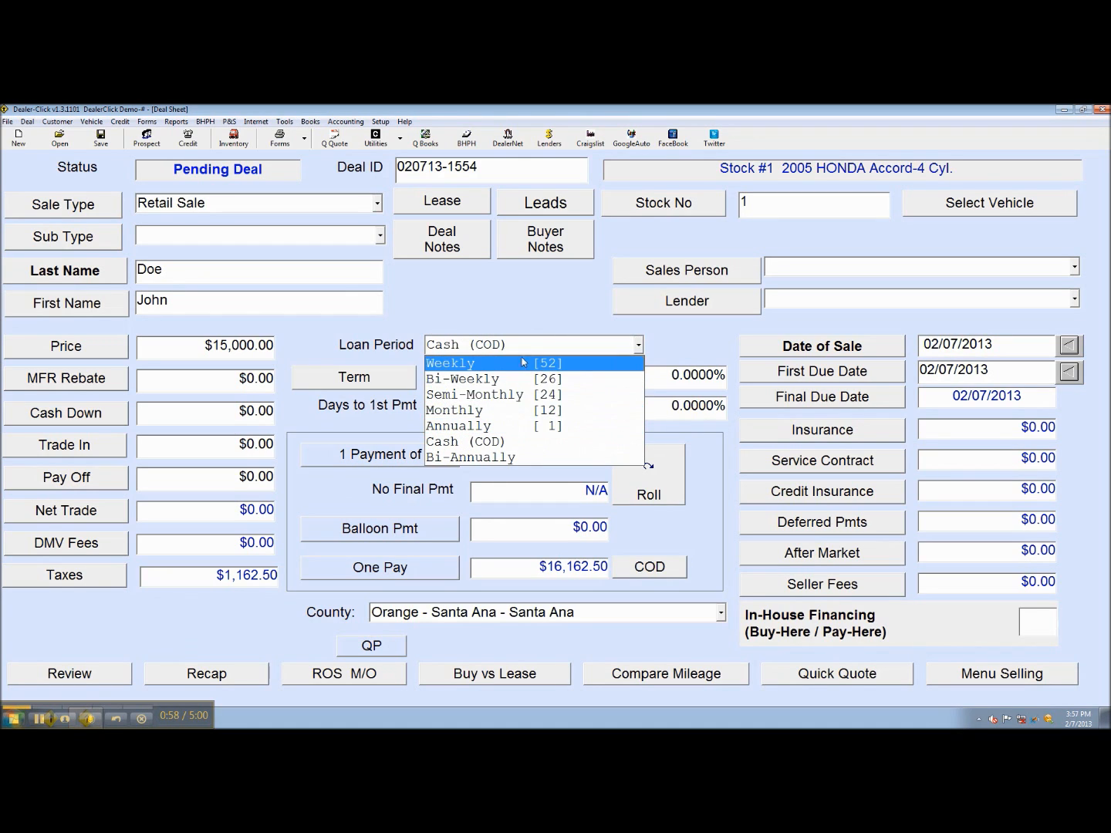
pyautogui.click(524, 418)
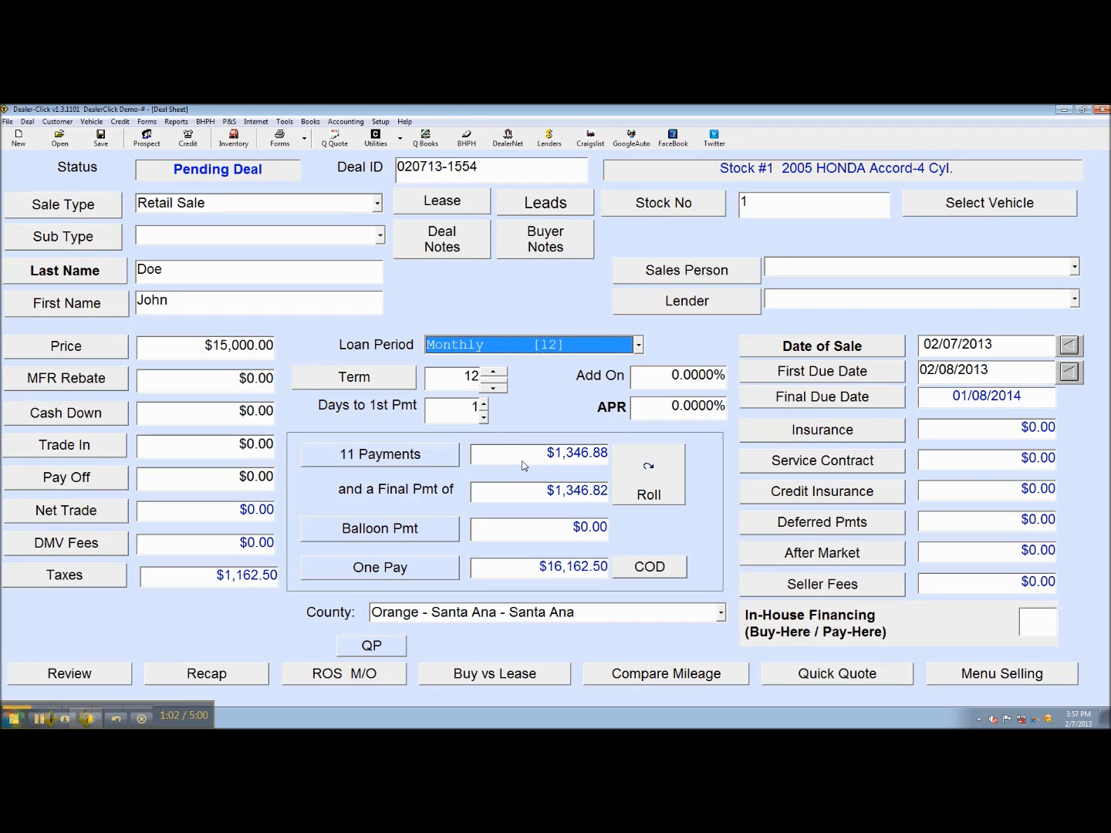
# Add a lender company named 'test' and check it appears in the lender choices
pyautogui.click(740, 309)
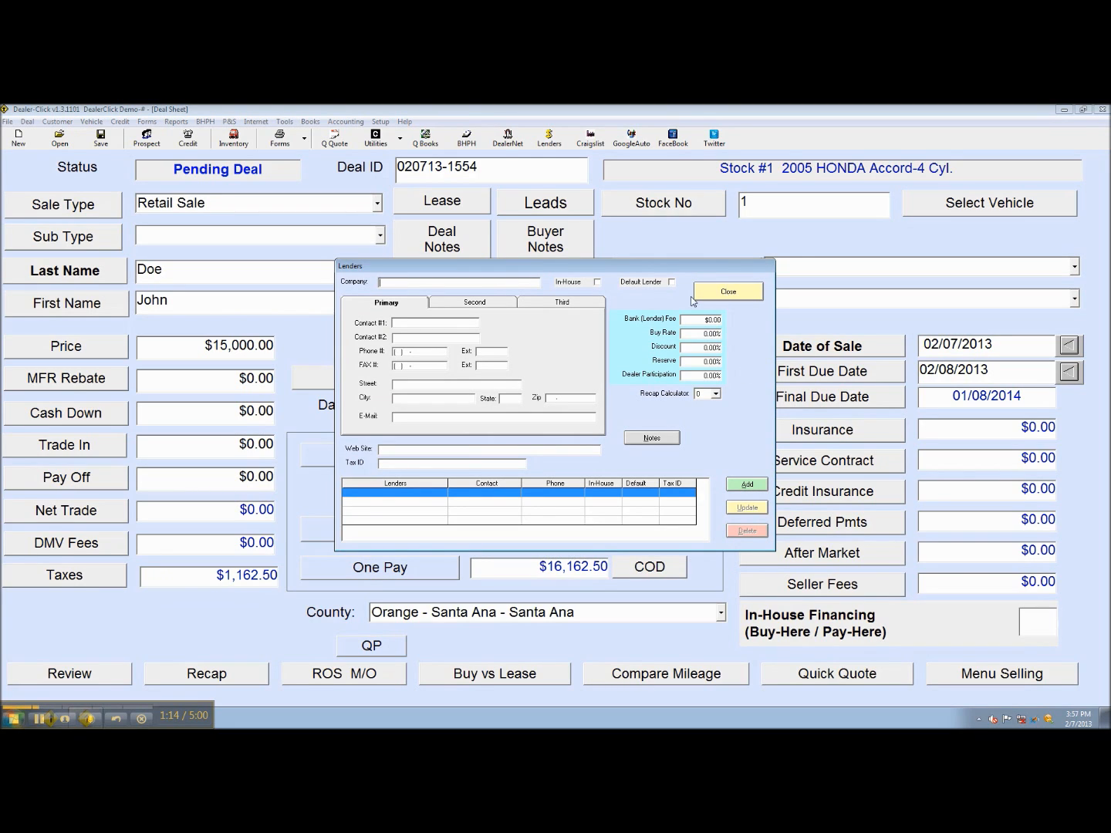
pyautogui.click(740, 485)
pyautogui.click(739, 292)
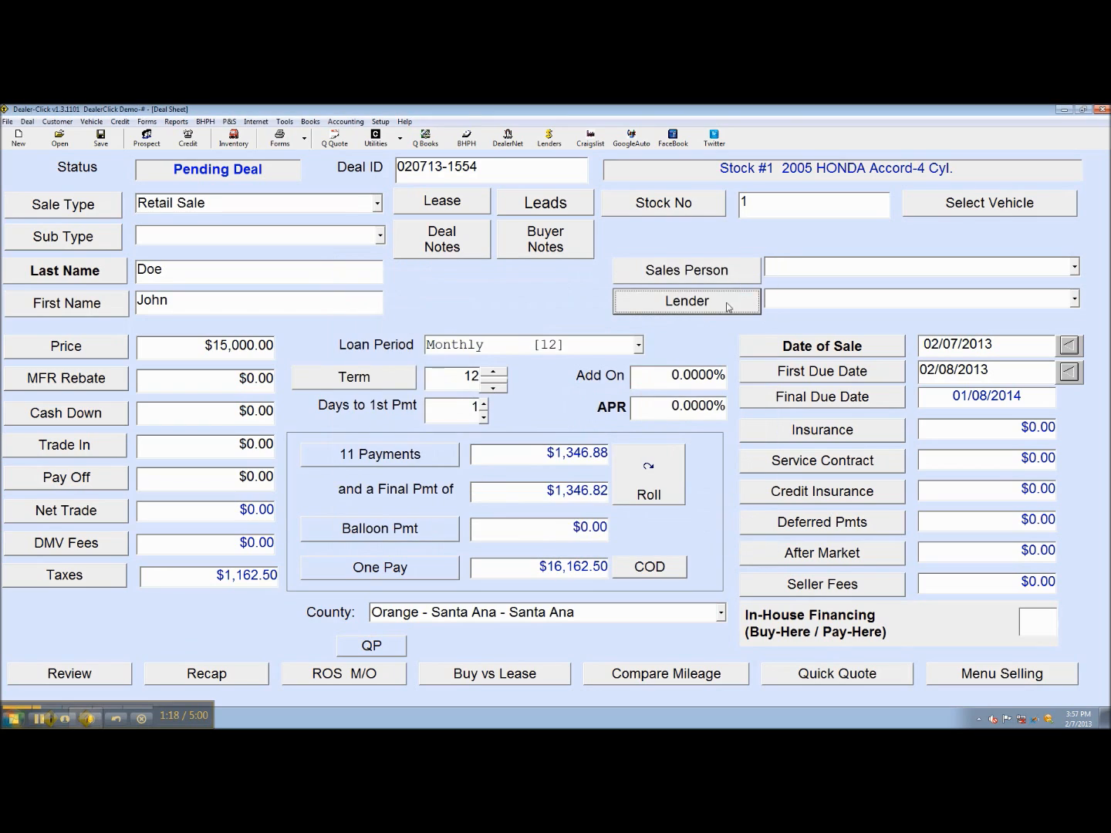
pyautogui.click(814, 299)
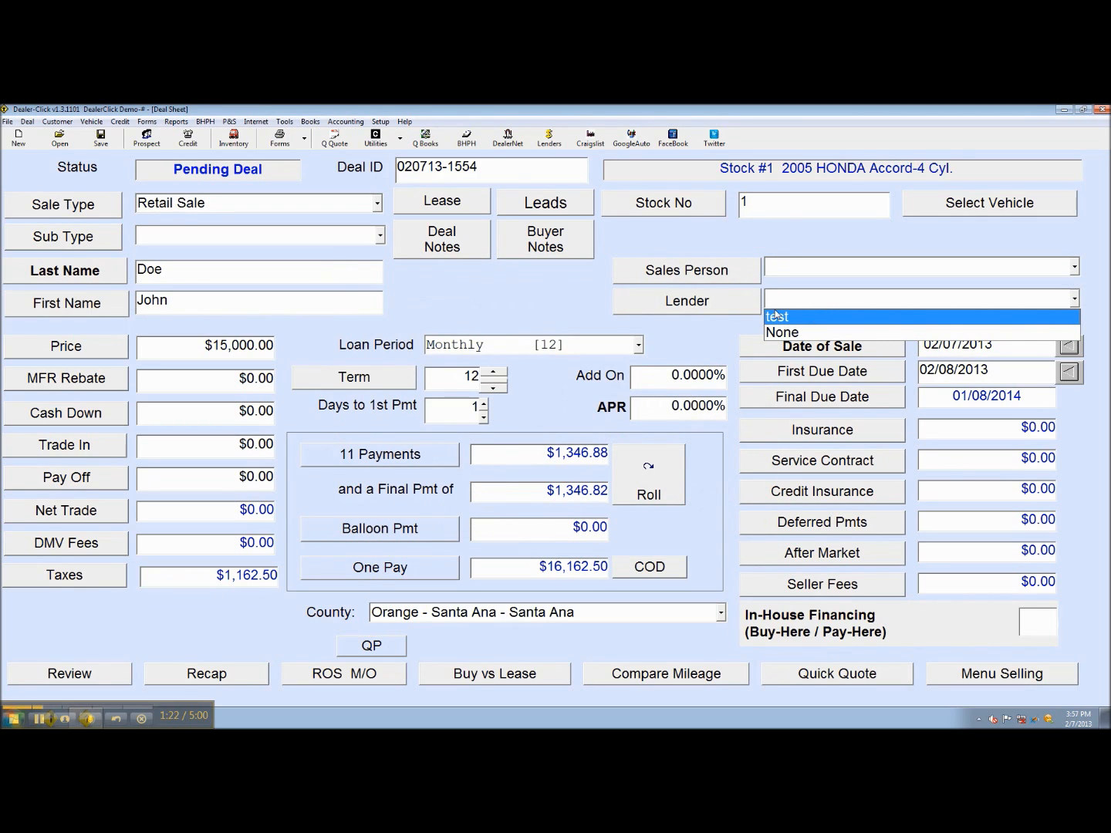
pyautogui.click(740, 308)
# Delete the test lender, confirm the lender list is empty, and bring up the DMV official fees
pyautogui.click(739, 307)
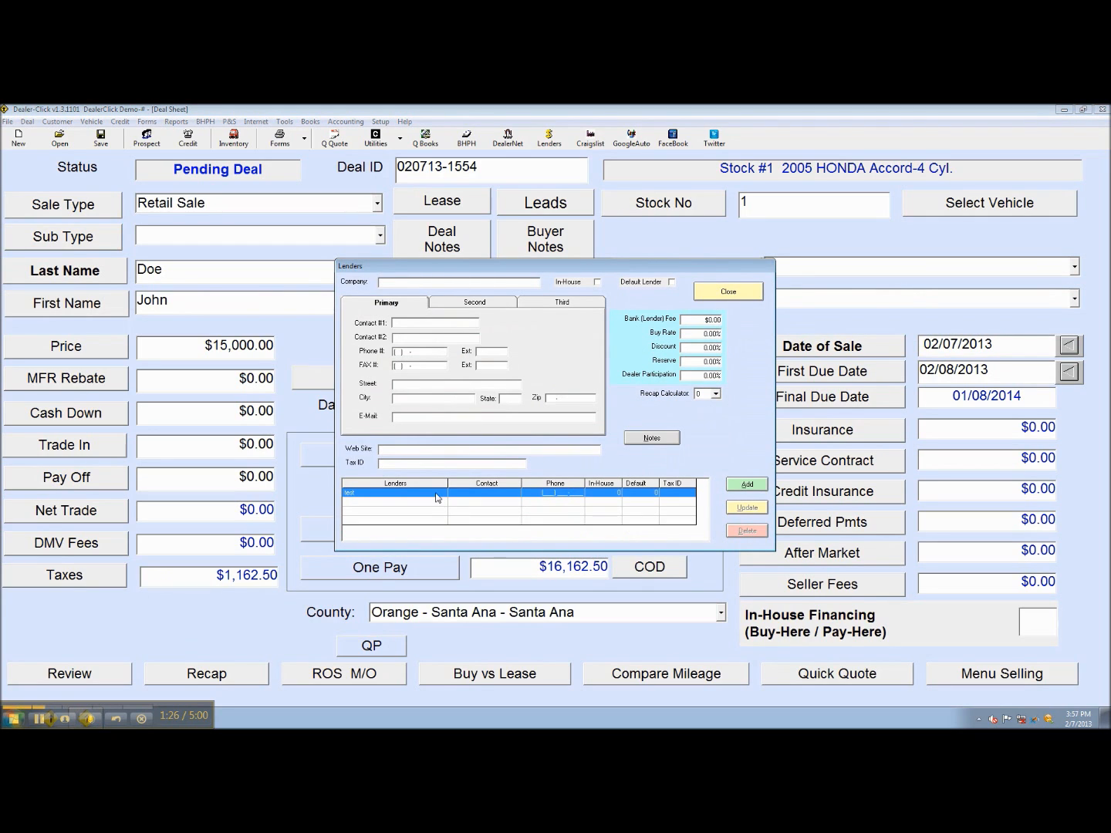
pyautogui.click(392, 498)
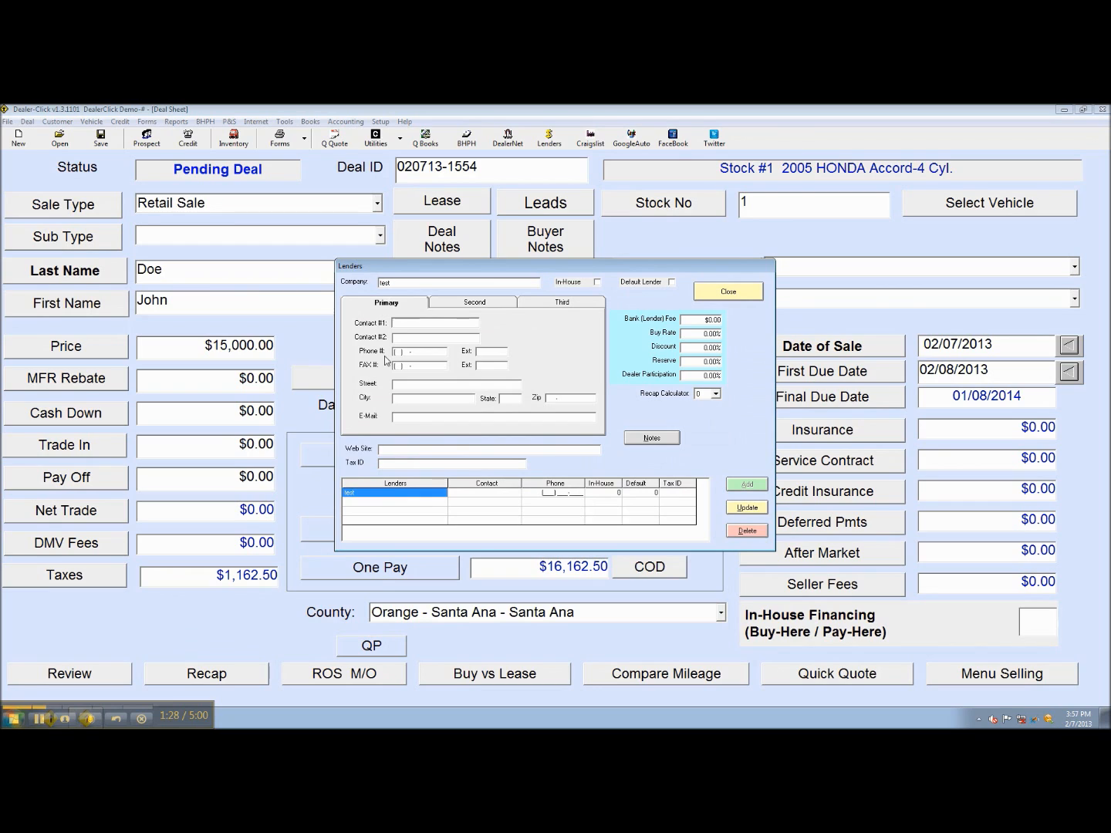
pyautogui.click(747, 531)
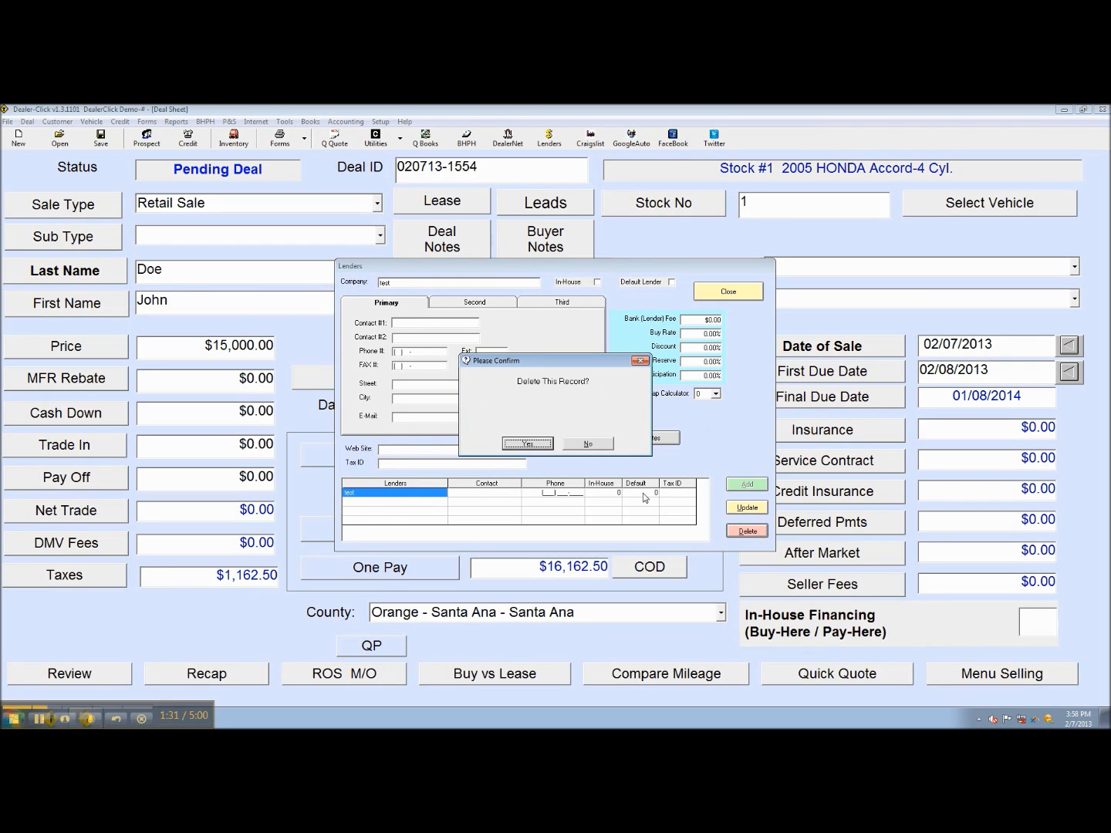
pyautogui.click(550, 443)
pyautogui.click(742, 297)
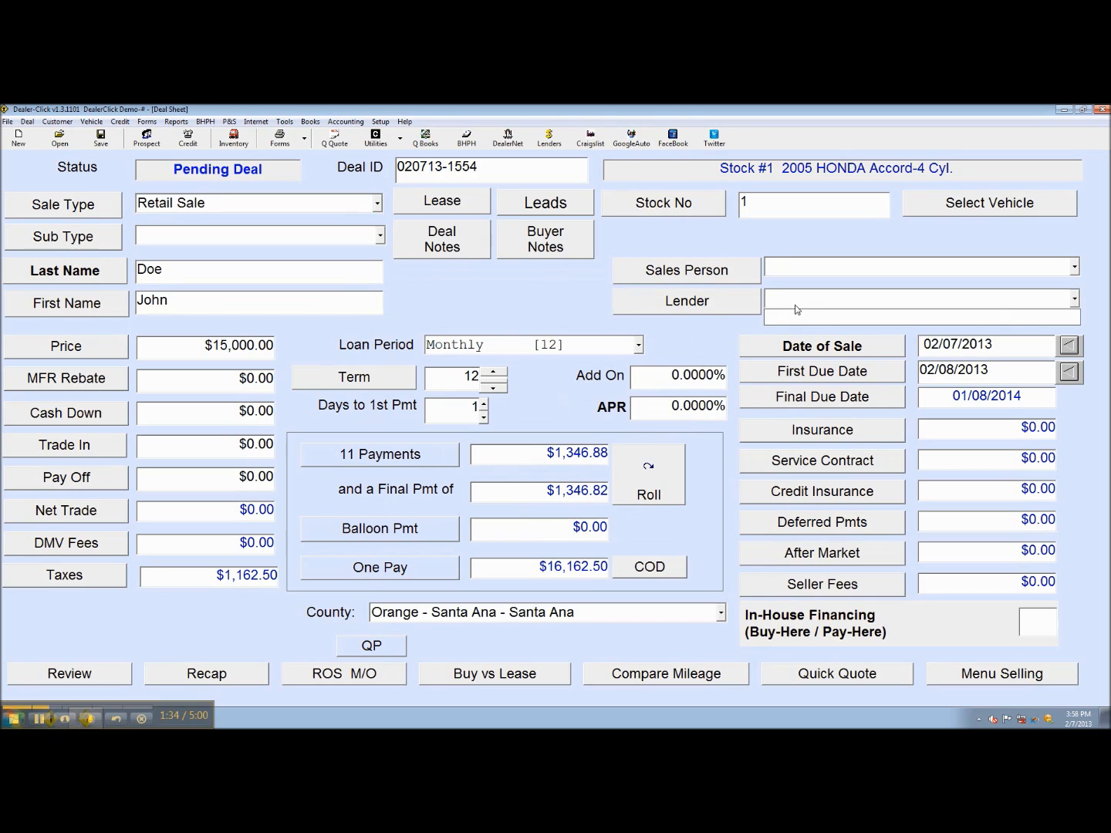
pyautogui.click(792, 302)
pyautogui.click(43, 721)
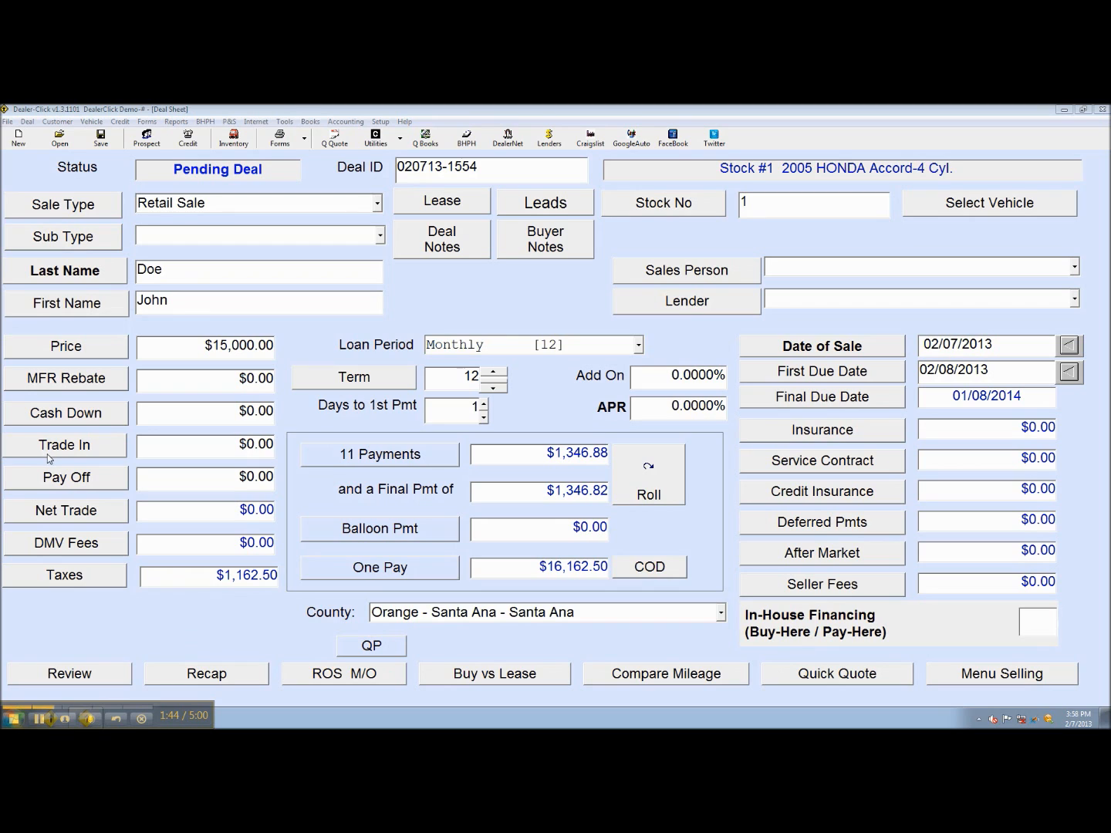
pyautogui.click(68, 544)
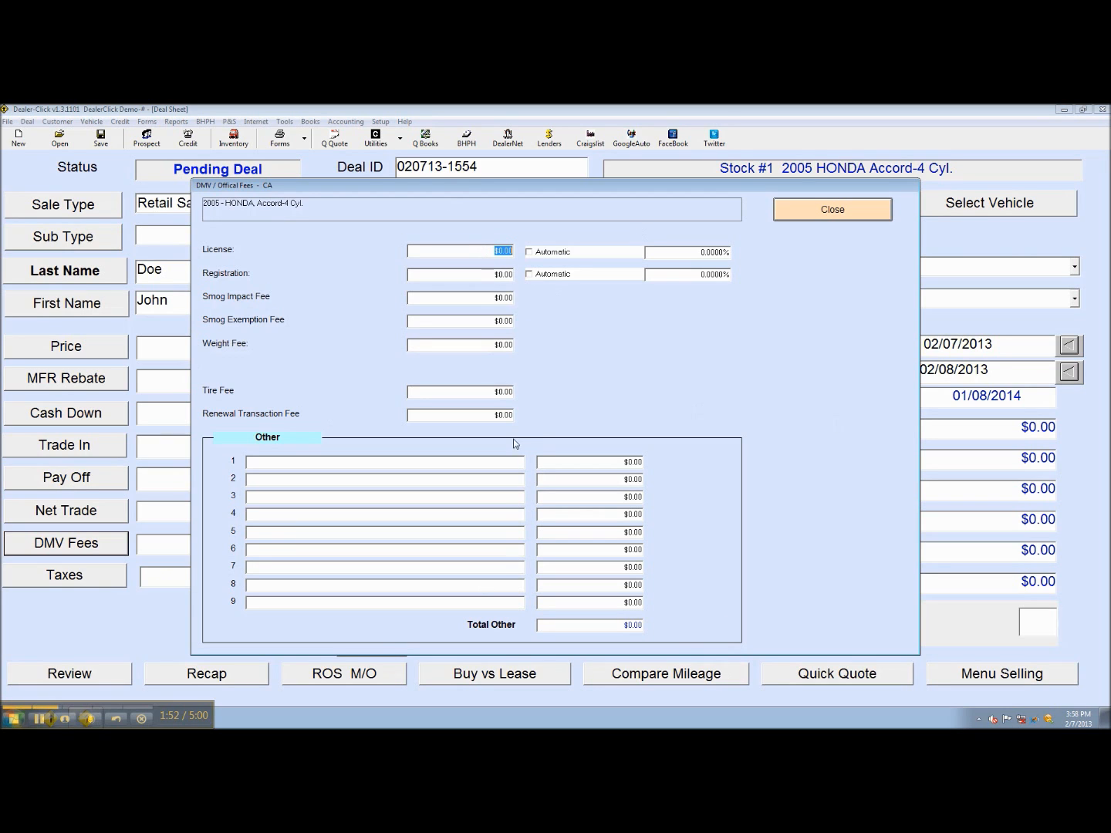
# Close the DMV fees and glance at the seller fee details, all $0.00
pyautogui.click(826, 208)
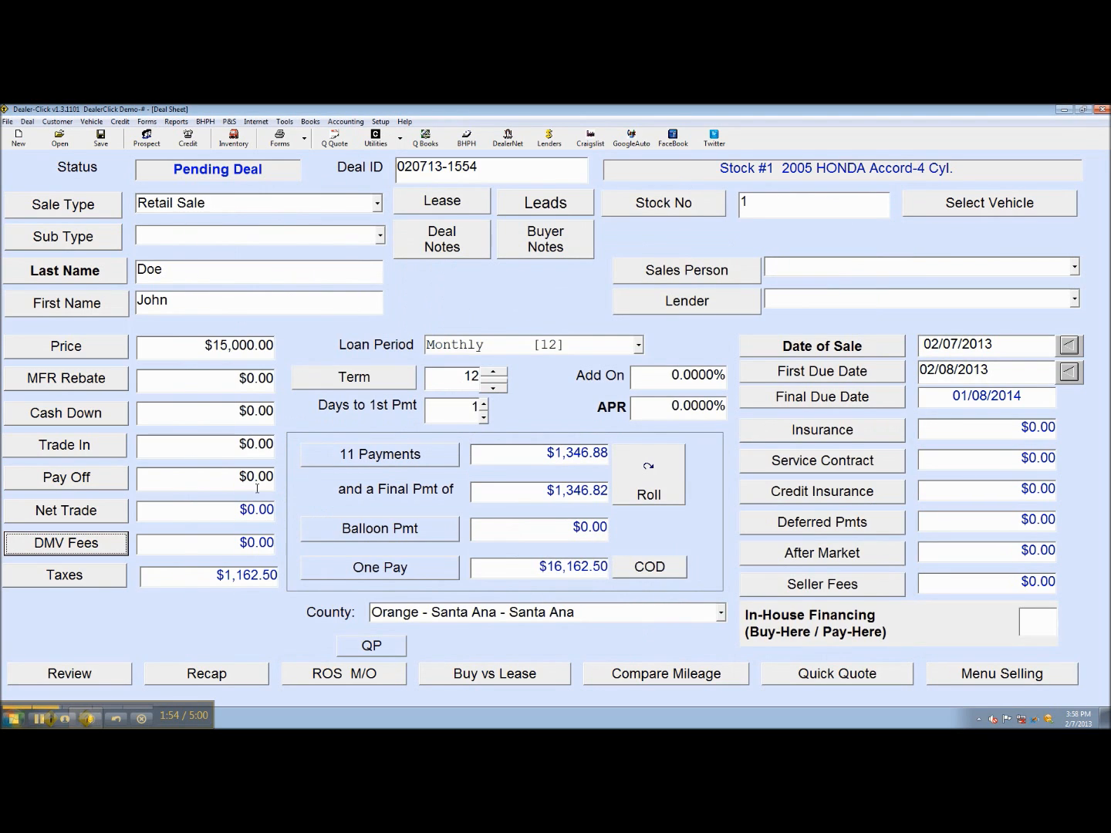
pyautogui.click(807, 587)
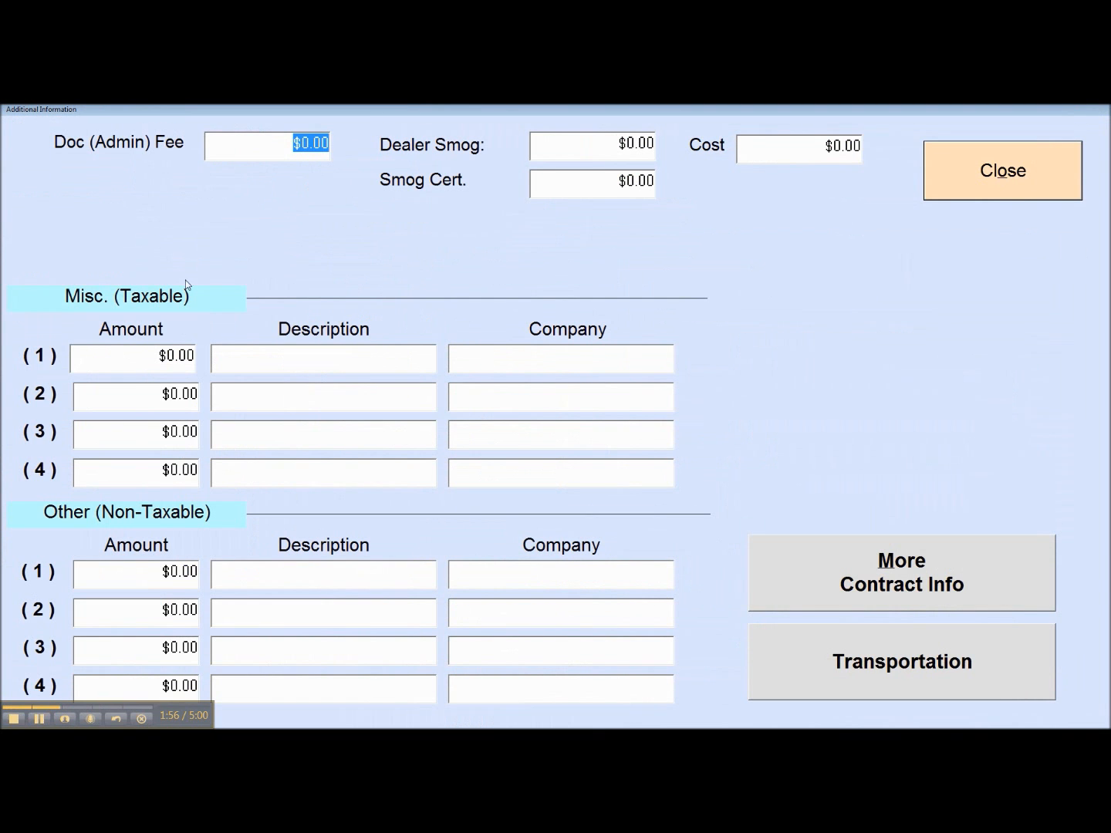
pyautogui.click(1038, 189)
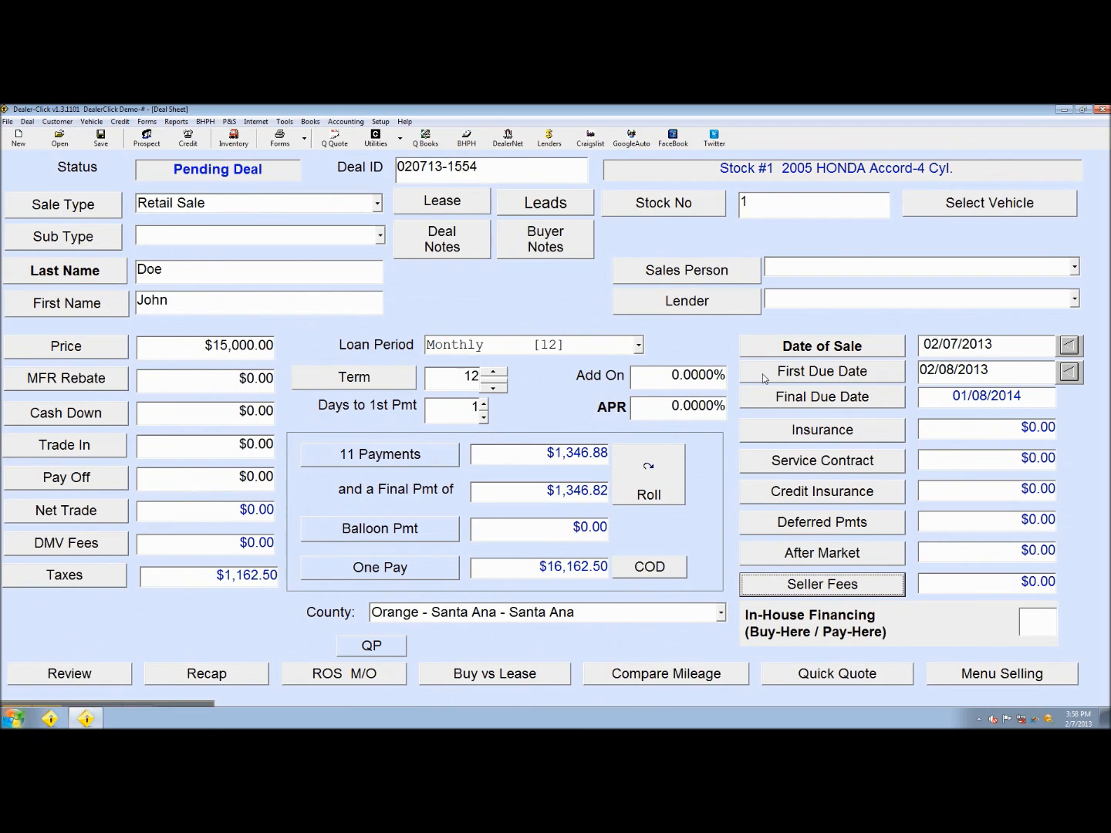
# Browse the Setup defaults, then recheck the DMV fees, still $0.00, and close them
pyautogui.click(87, 710)
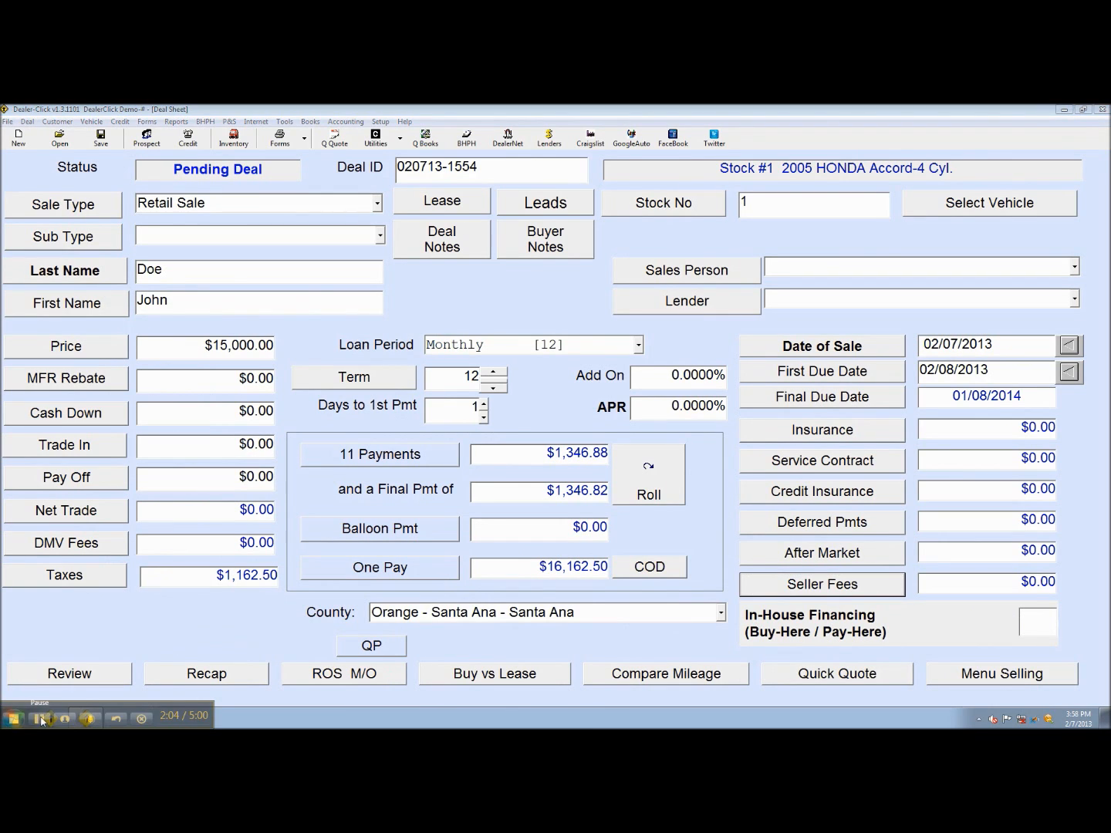
pyautogui.click(382, 123)
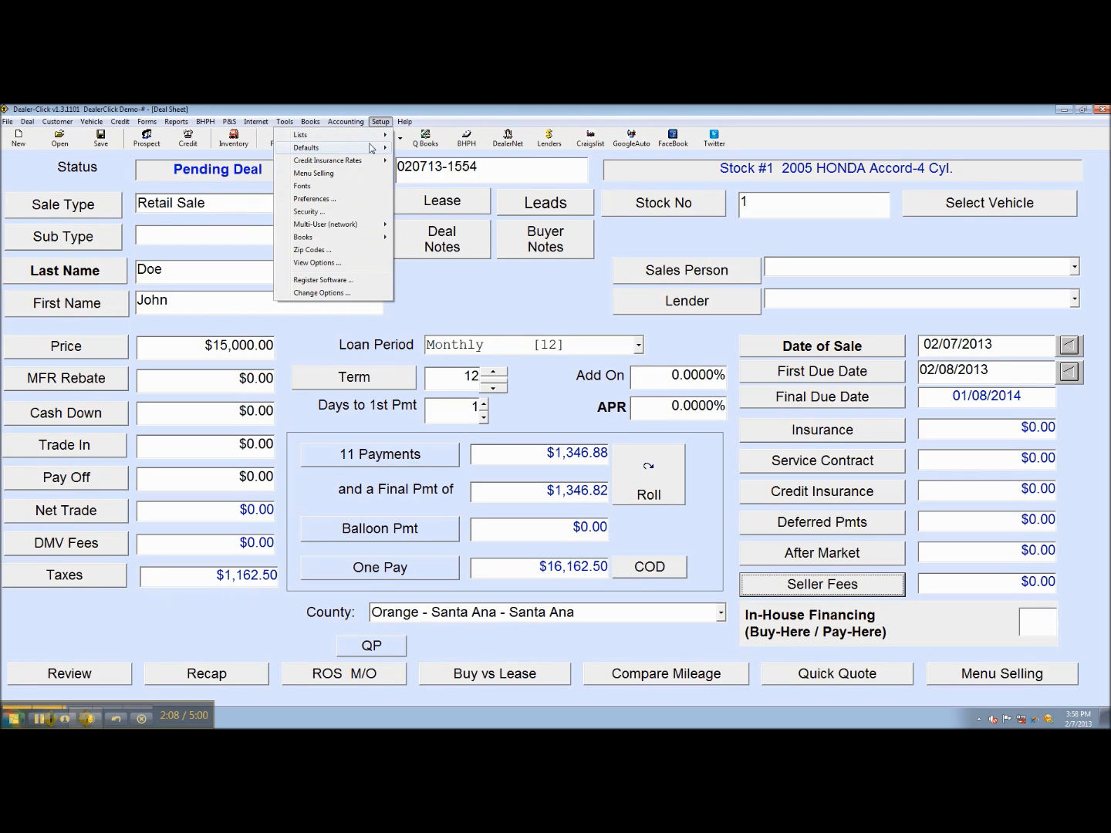
pyautogui.moveTo(287, 152)
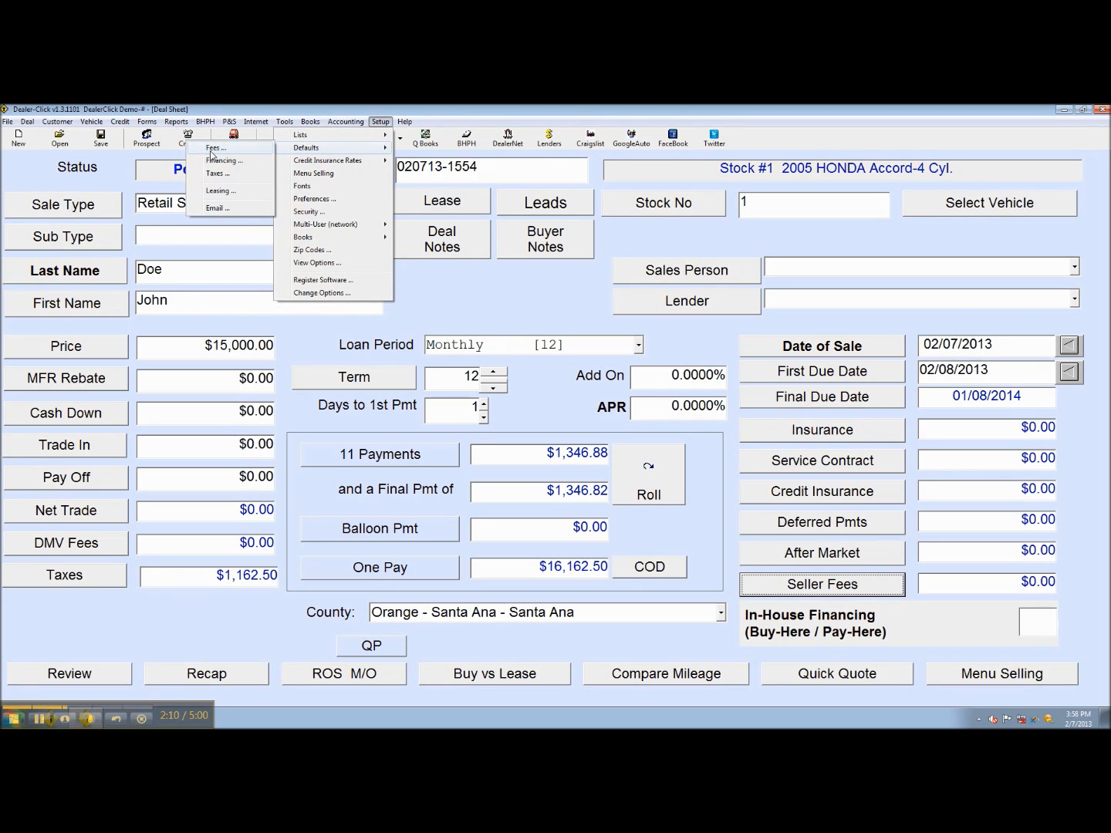
pyautogui.click(554, 316)
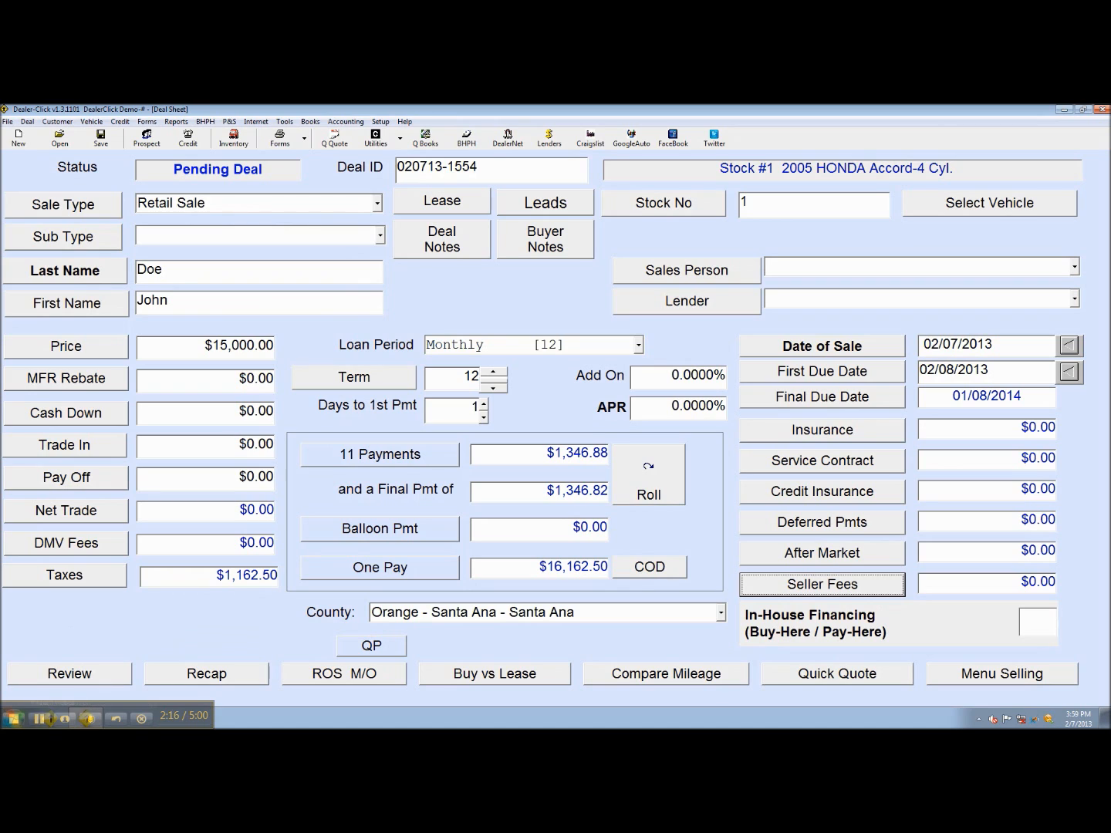
pyautogui.click(81, 545)
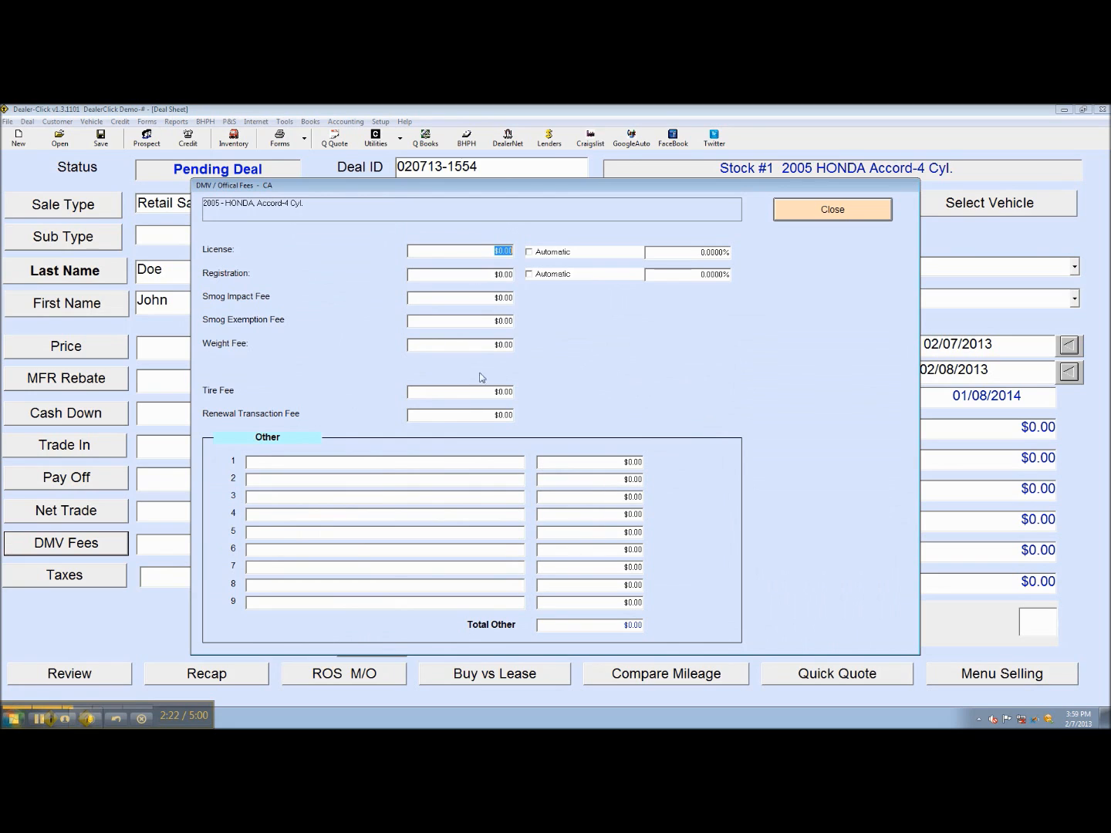
pyautogui.click(833, 209)
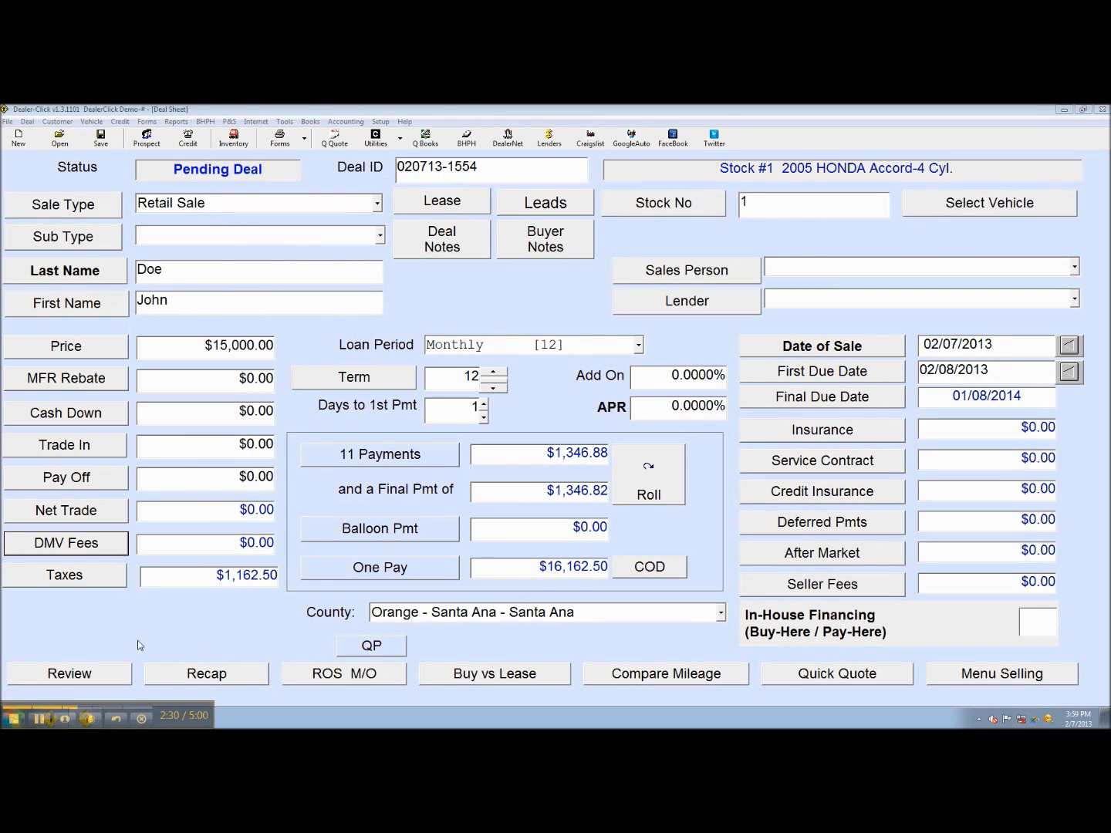
# Go from the profit recap to commissions and assign Admin, System as Salesperson 1
pyautogui.click(213, 678)
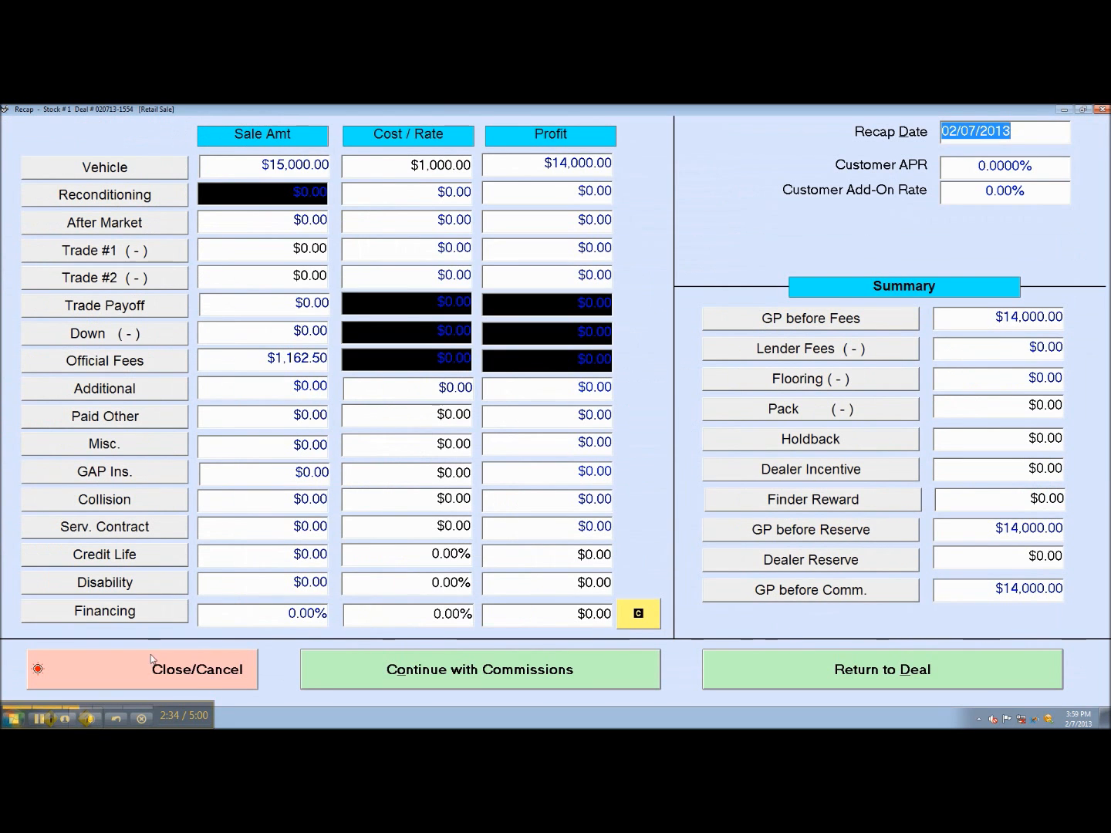
pyautogui.click(38, 718)
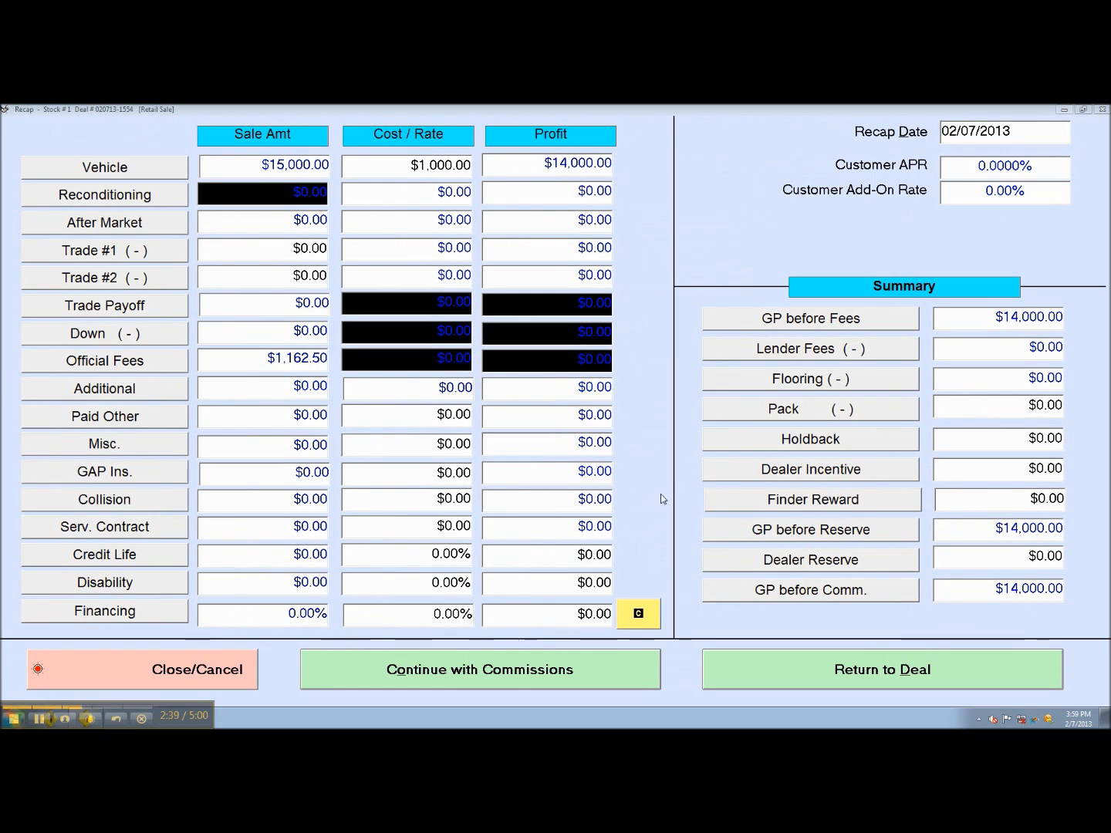
pyautogui.click(516, 679)
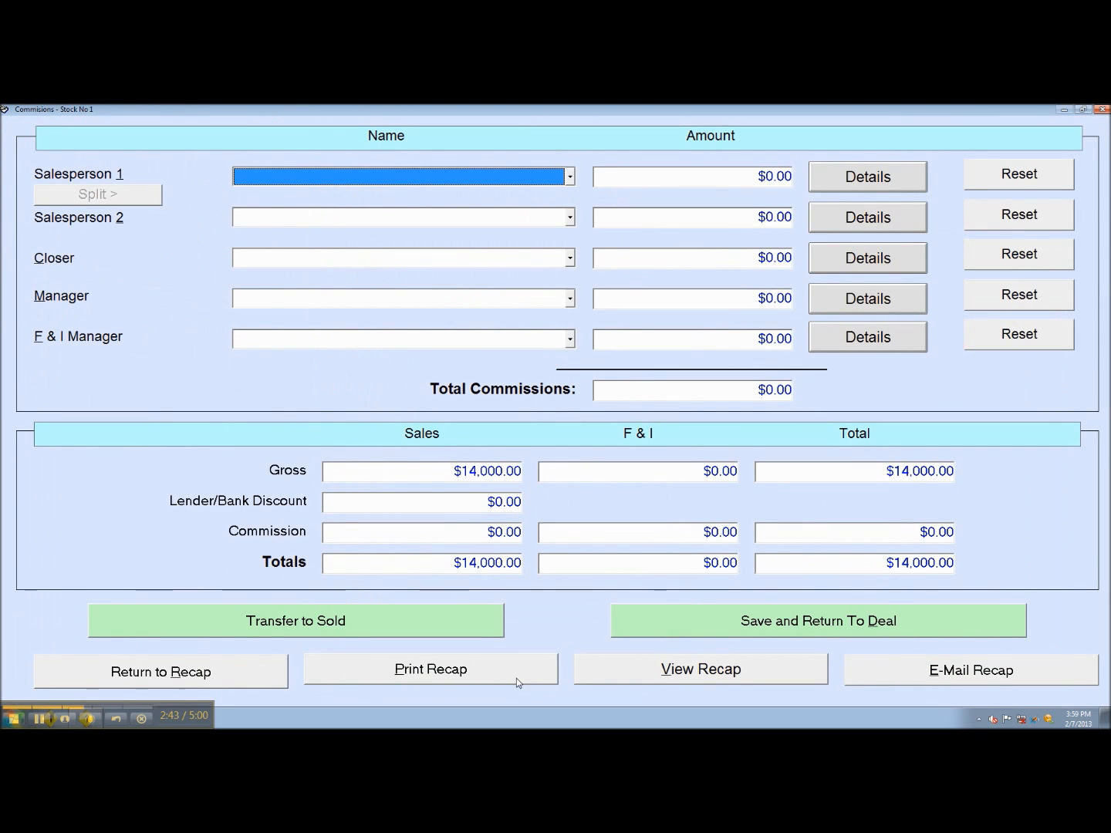
pyautogui.click(344, 182)
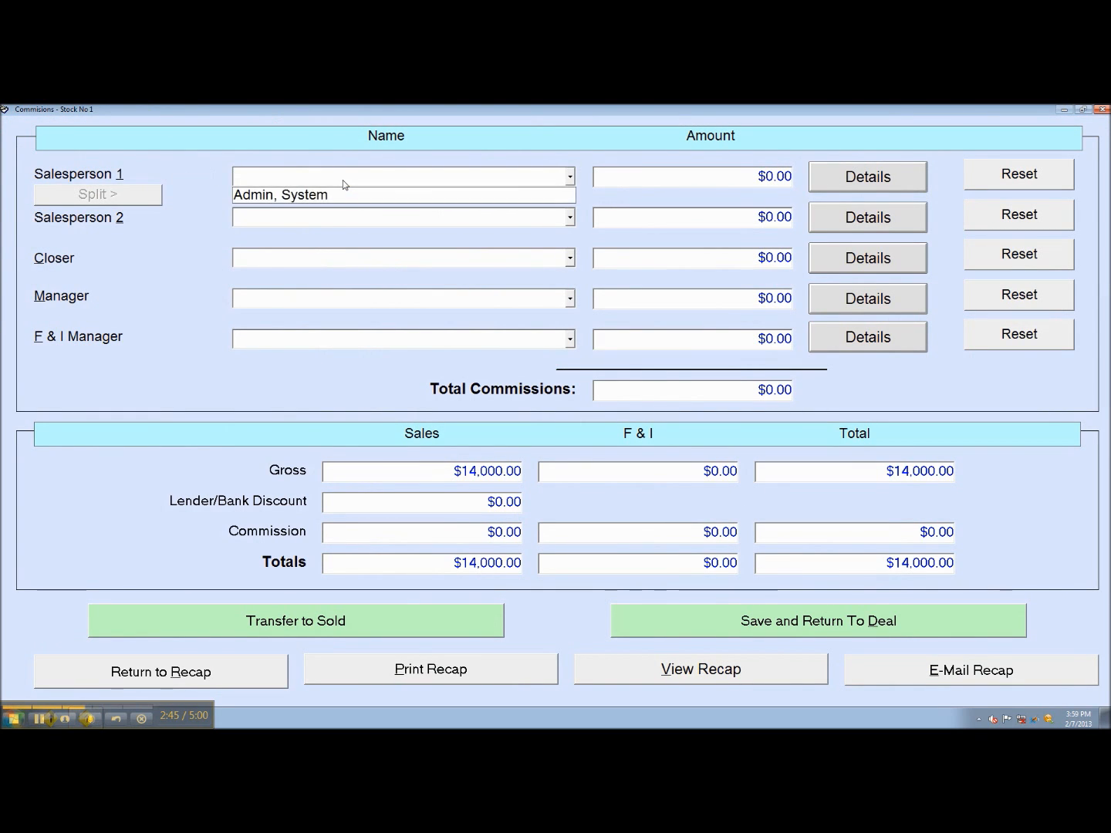
pyautogui.click(344, 196)
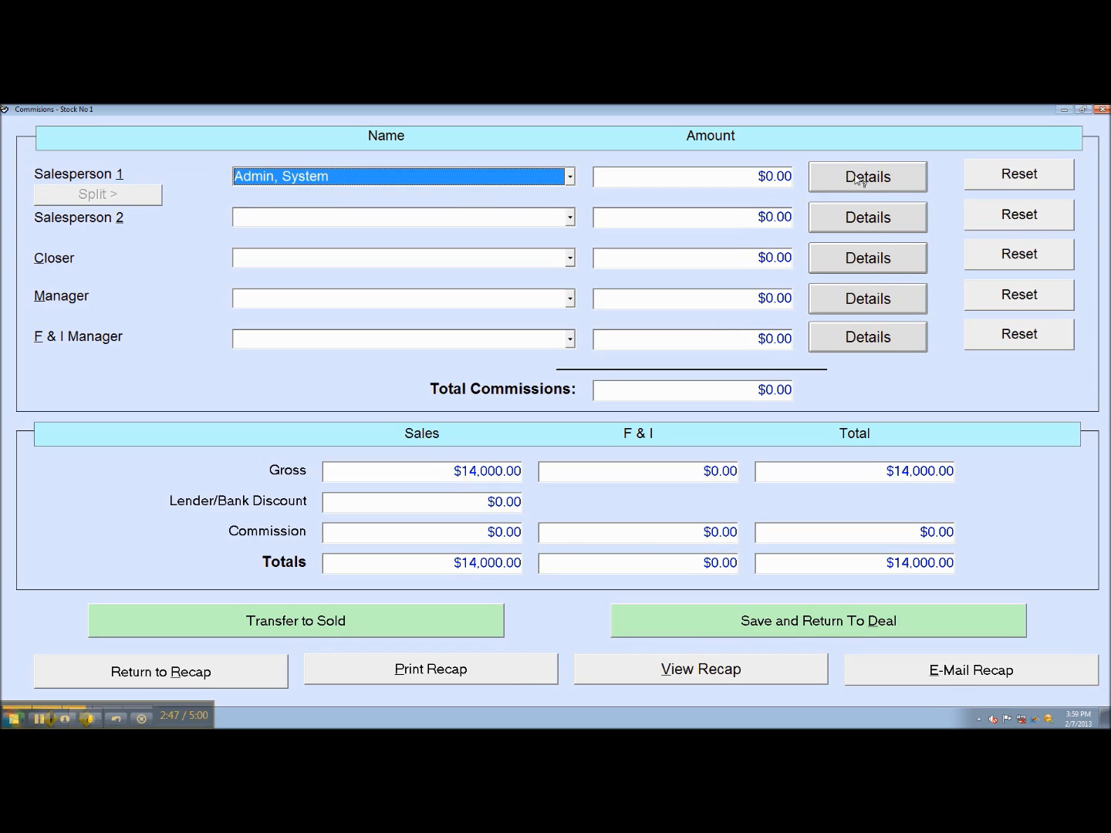
# Give Salesperson 1 a $10,000.00 commission amount with a 0% rate, then close details
pyautogui.click(895, 179)
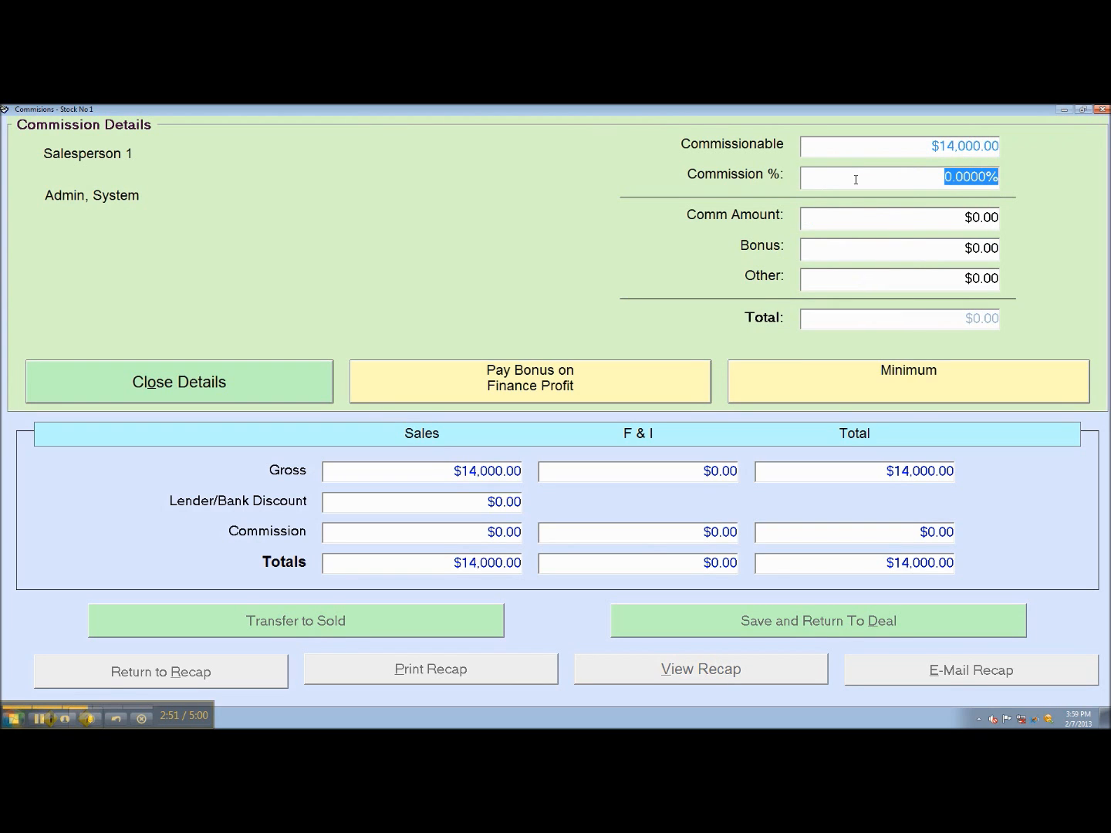
pyautogui.write('10')
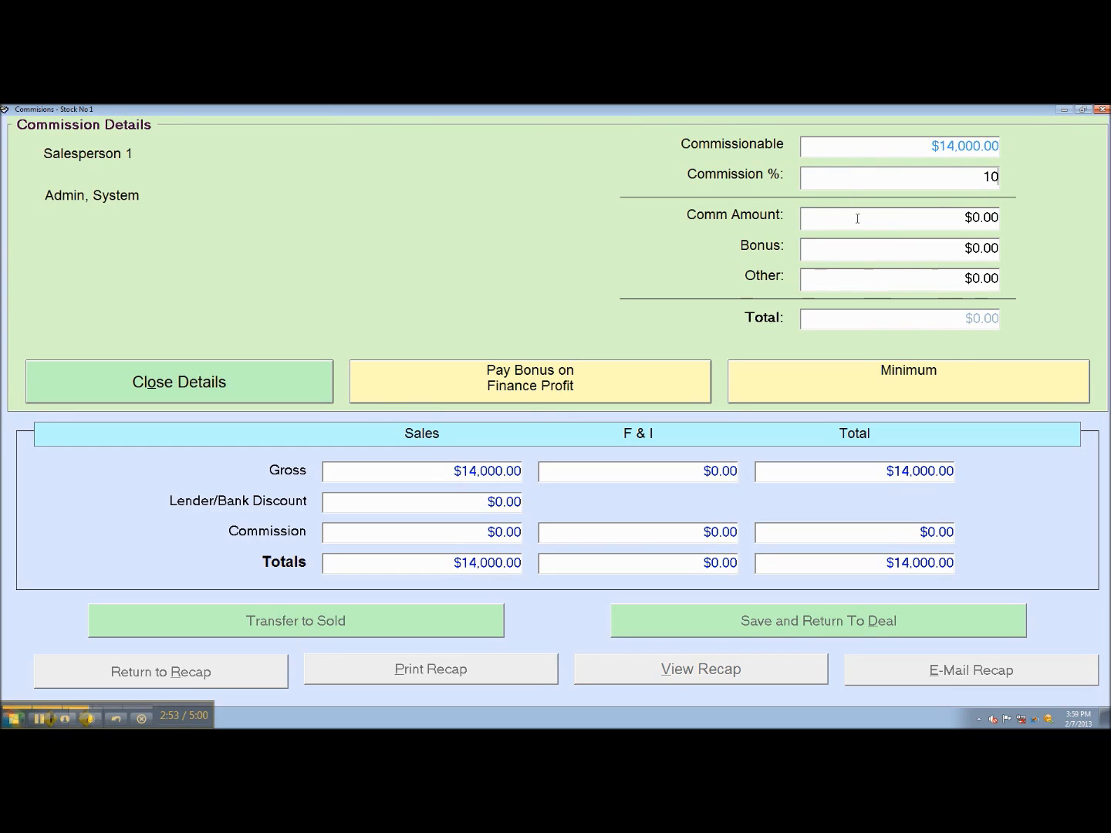
pyautogui.click(858, 217)
pyautogui.click(906, 172)
pyautogui.write('0')
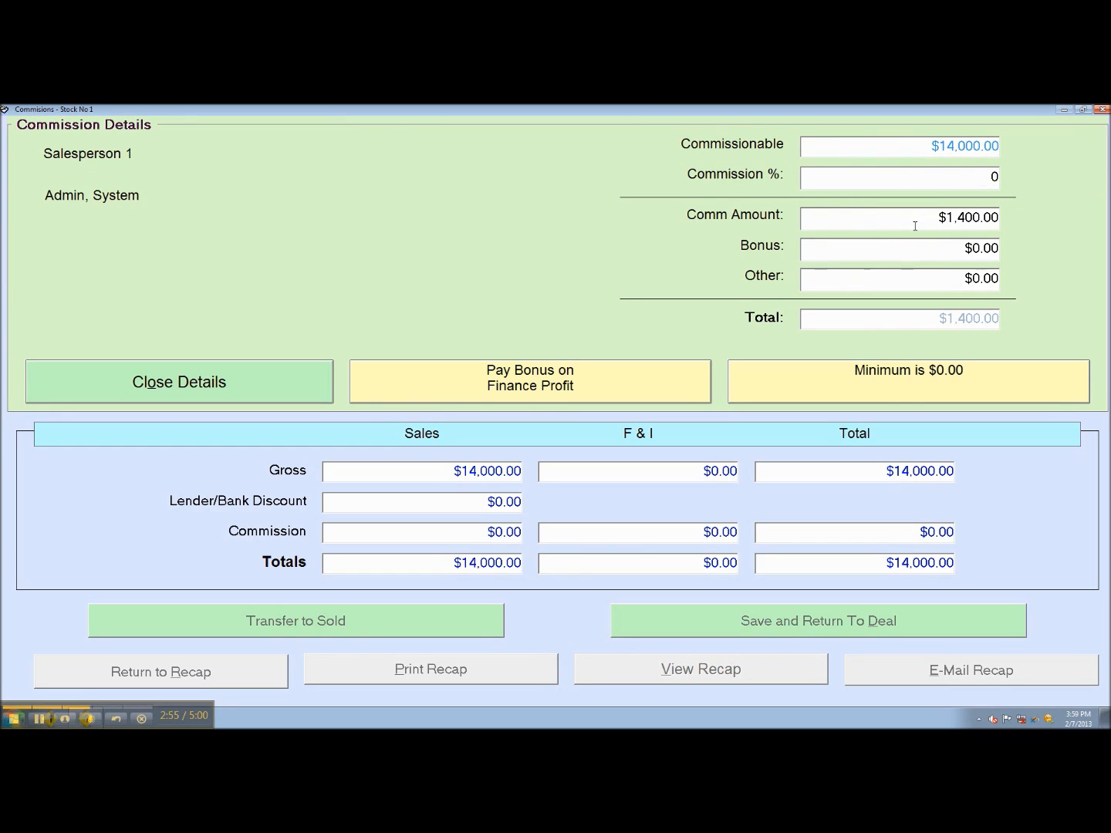
pyautogui.click(912, 222)
pyautogui.write('10000')
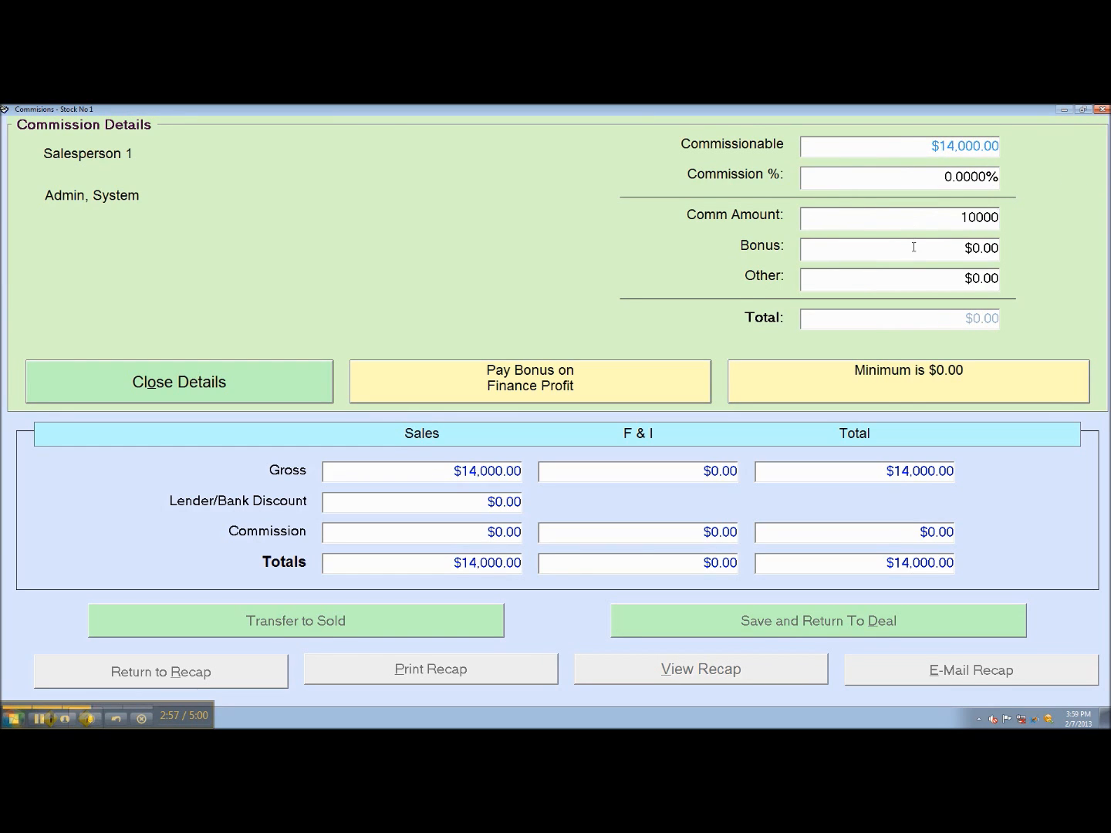
pyautogui.click(914, 245)
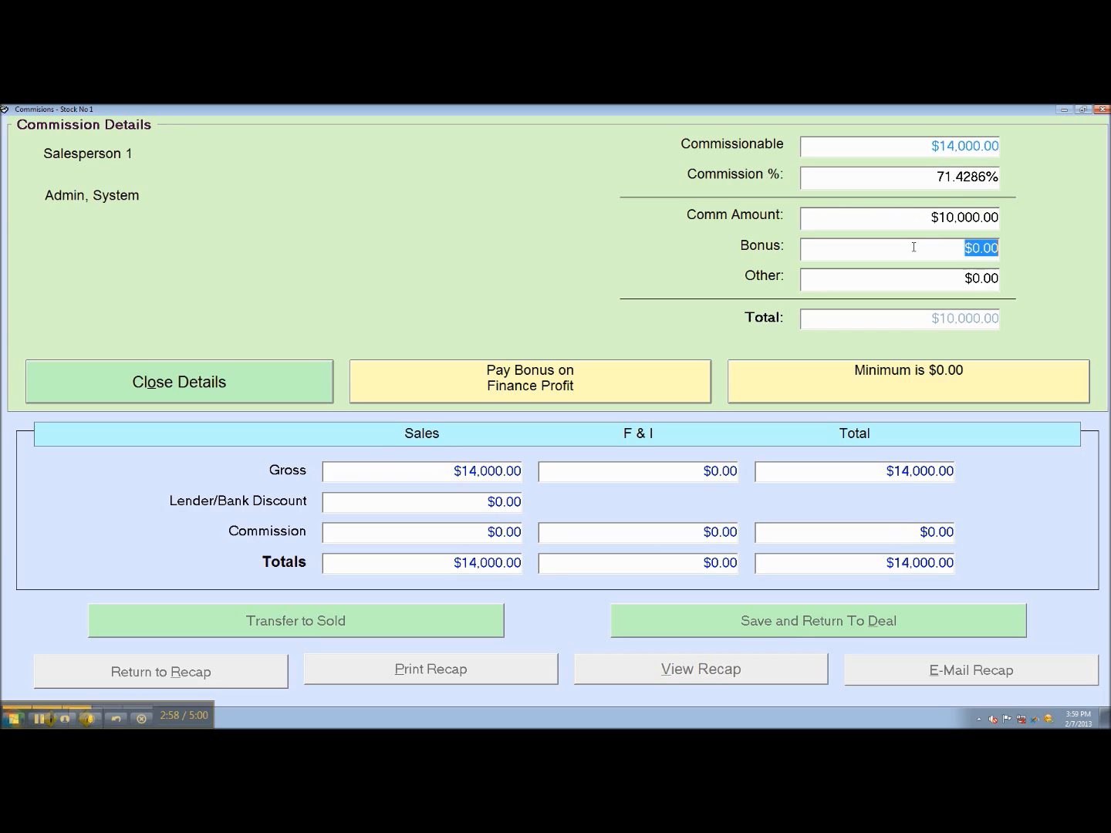
pyautogui.click(884, 221)
pyautogui.click(177, 382)
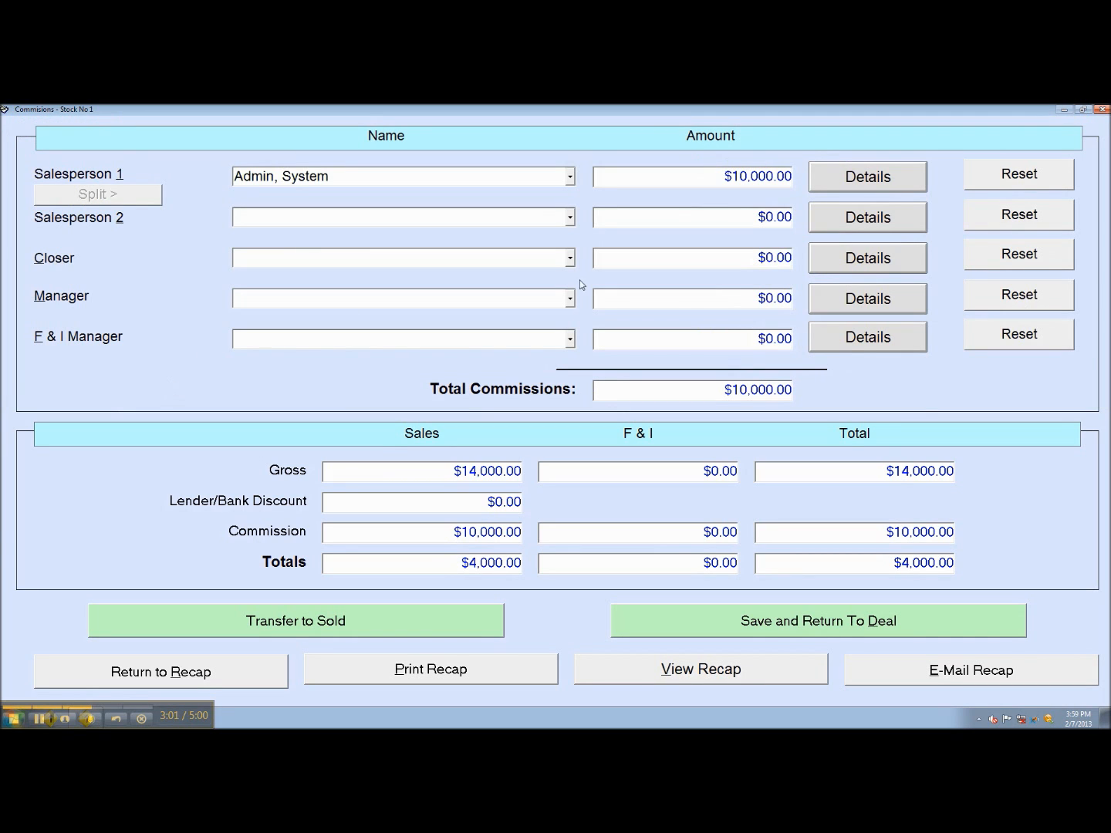
# Transfer the deal to Sold, then unwind it back to Pending Deal status
pyautogui.click(370, 626)
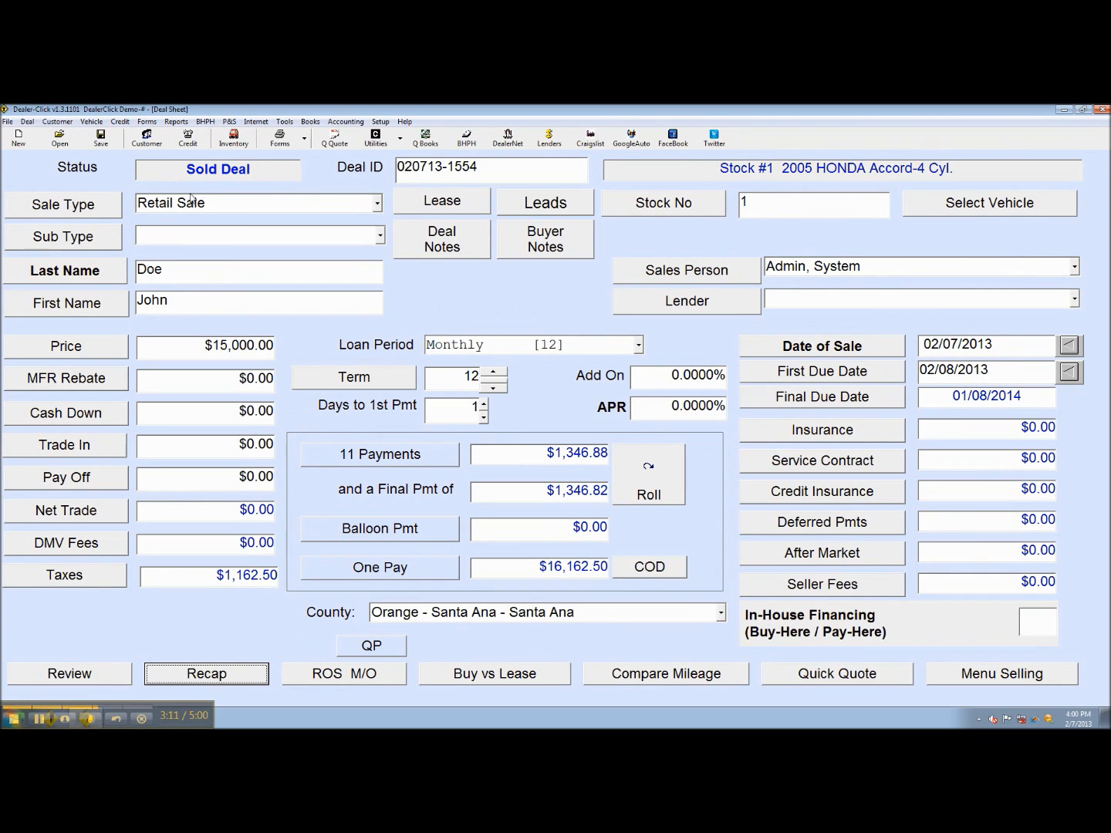
pyautogui.click(8, 122)
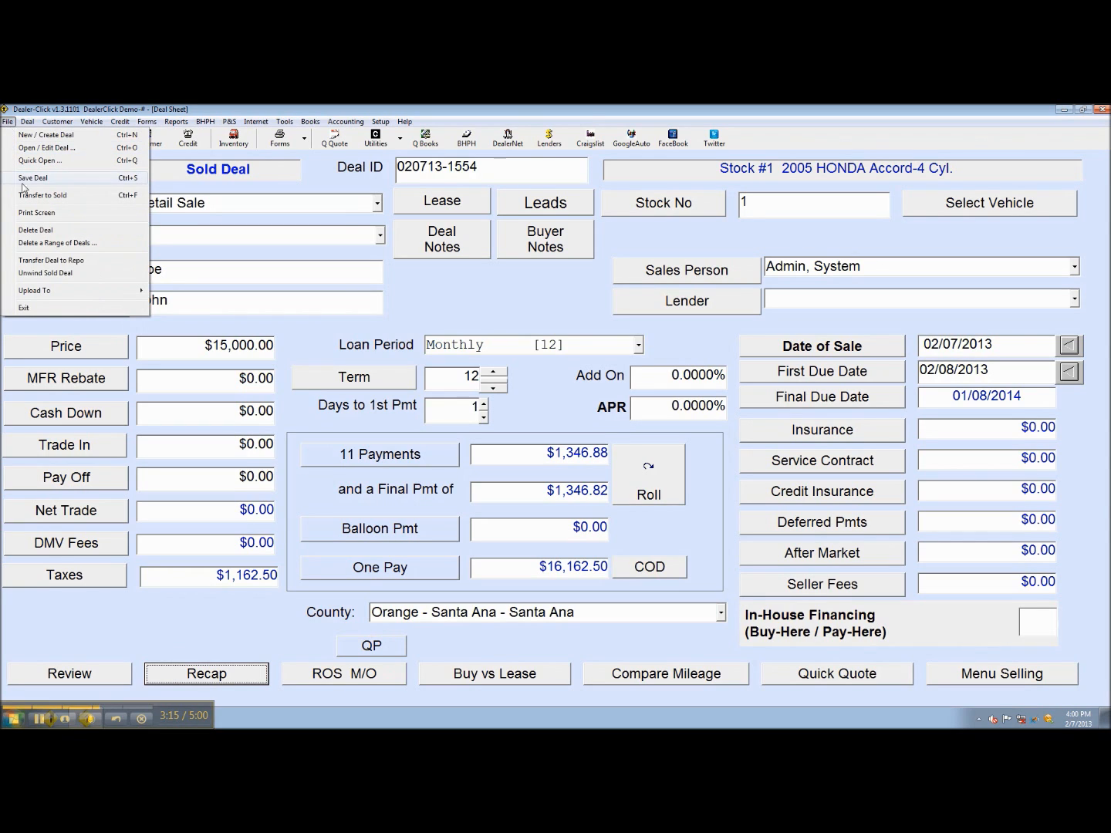
pyautogui.click(106, 275)
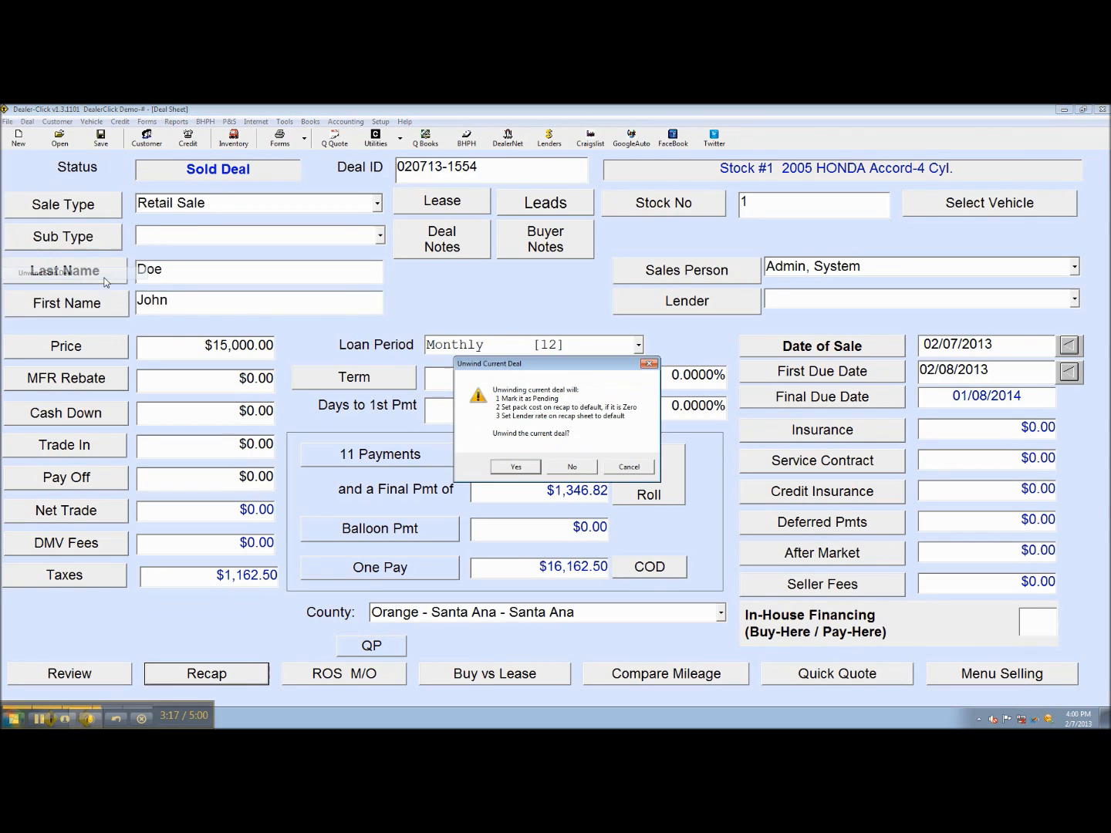
pyautogui.click(516, 468)
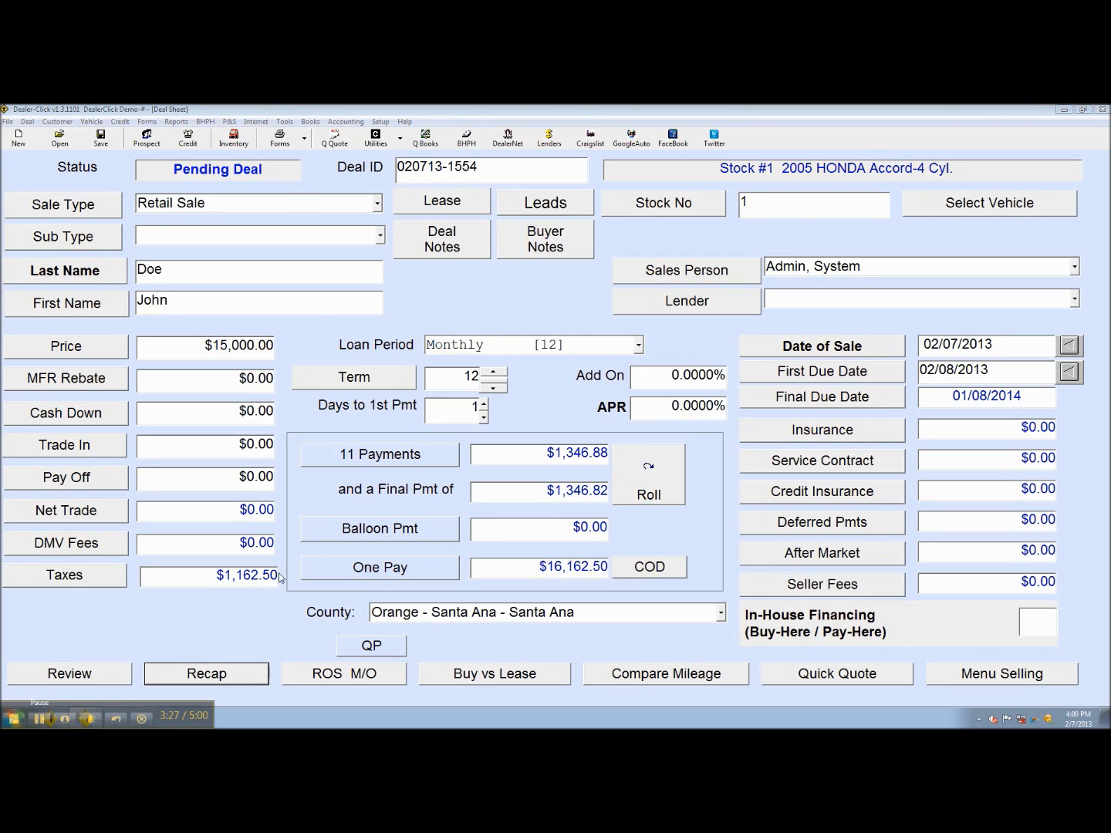
# Save the pending deal and bring up the Employee / Personnel Setup
pyautogui.click(112, 146)
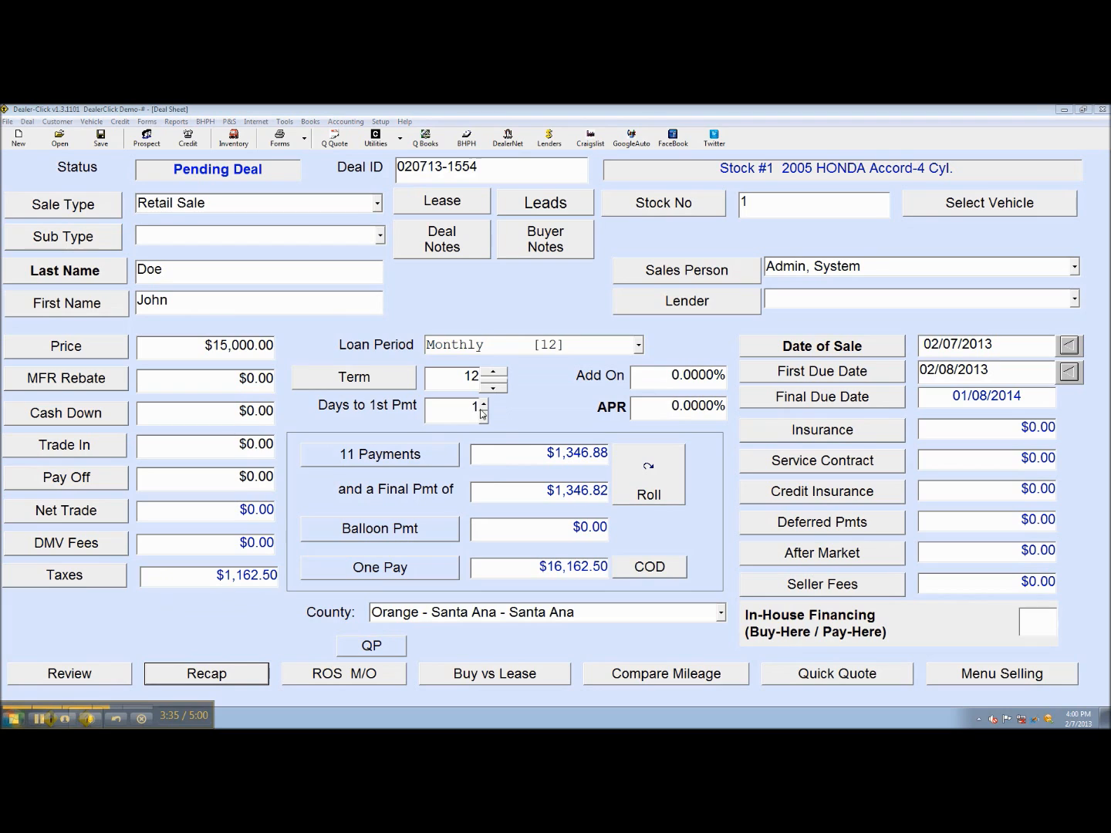
pyautogui.click(381, 123)
pyautogui.moveTo(372, 138)
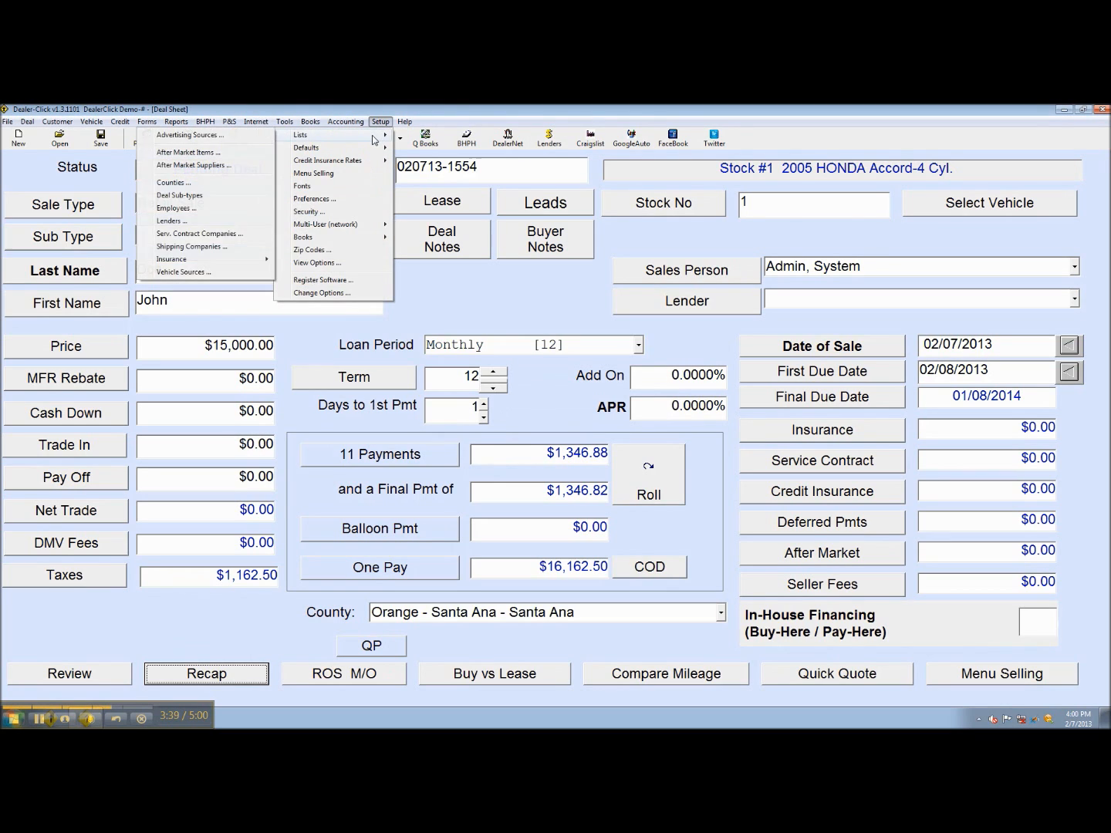
pyautogui.click(206, 210)
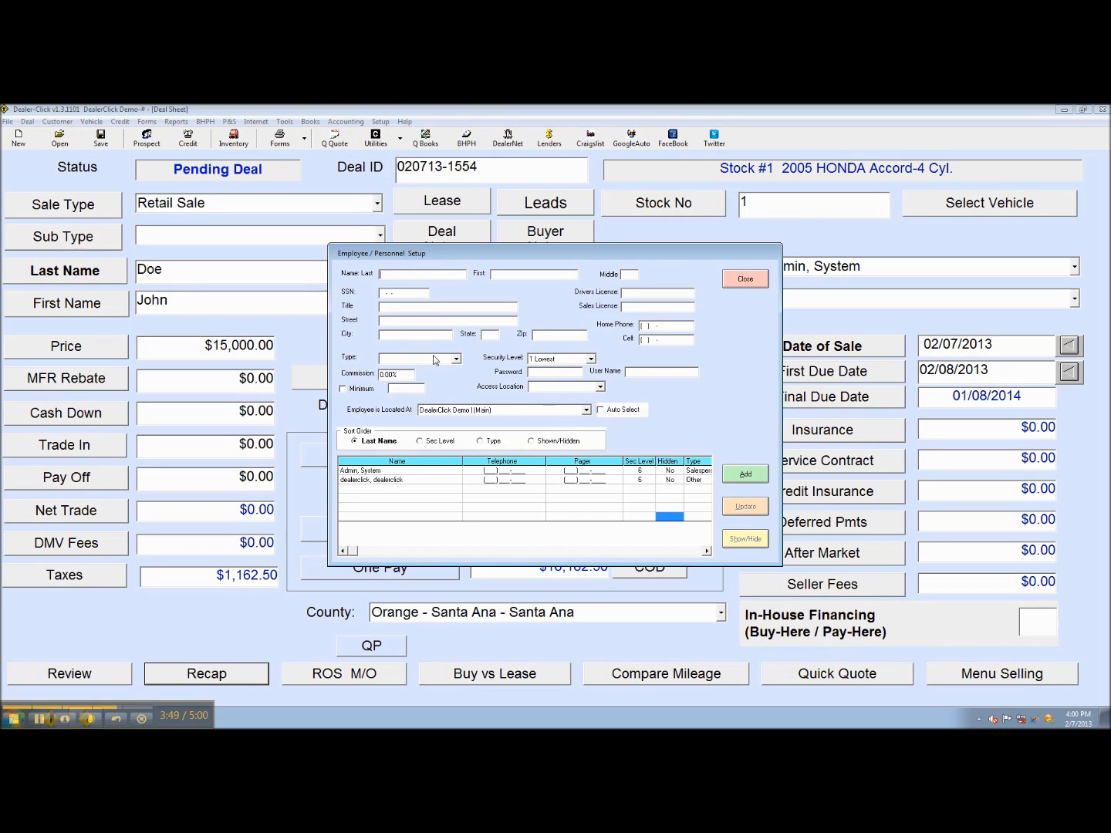
# Try the 6 Administrator security level and Salesperson type, then close without adding an employee
pyautogui.click(569, 360)
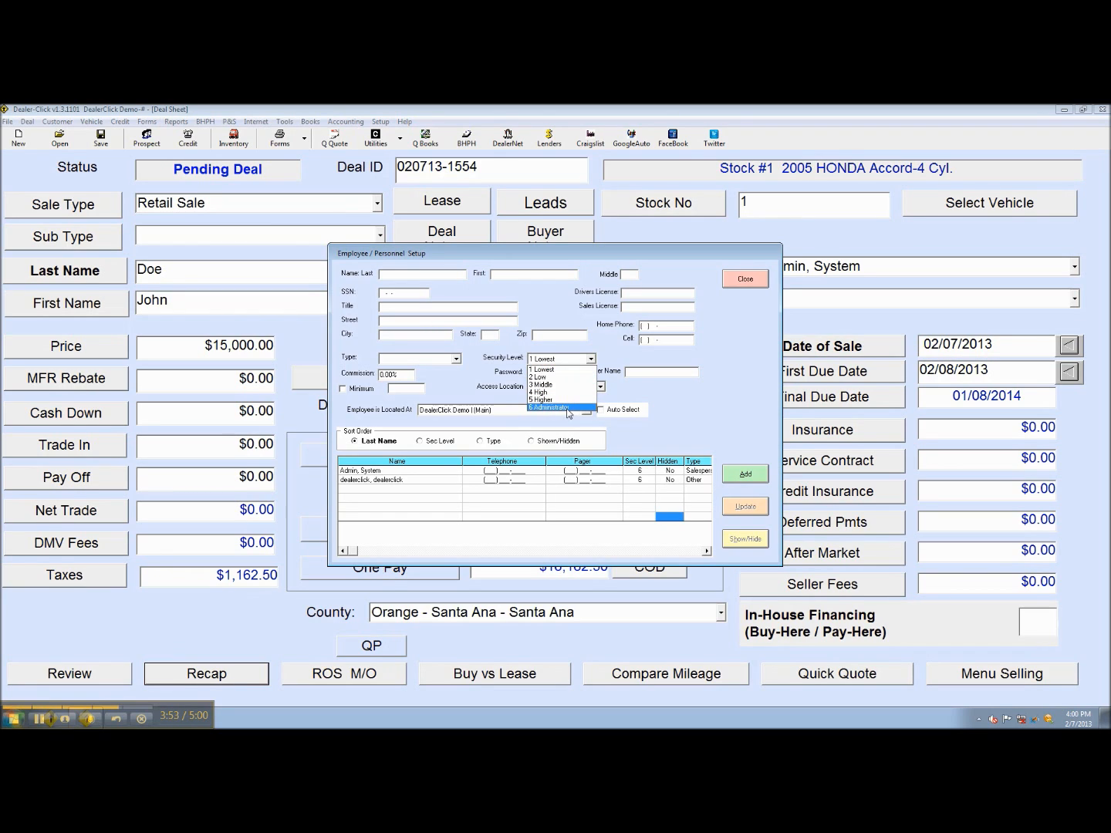
pyautogui.click(568, 409)
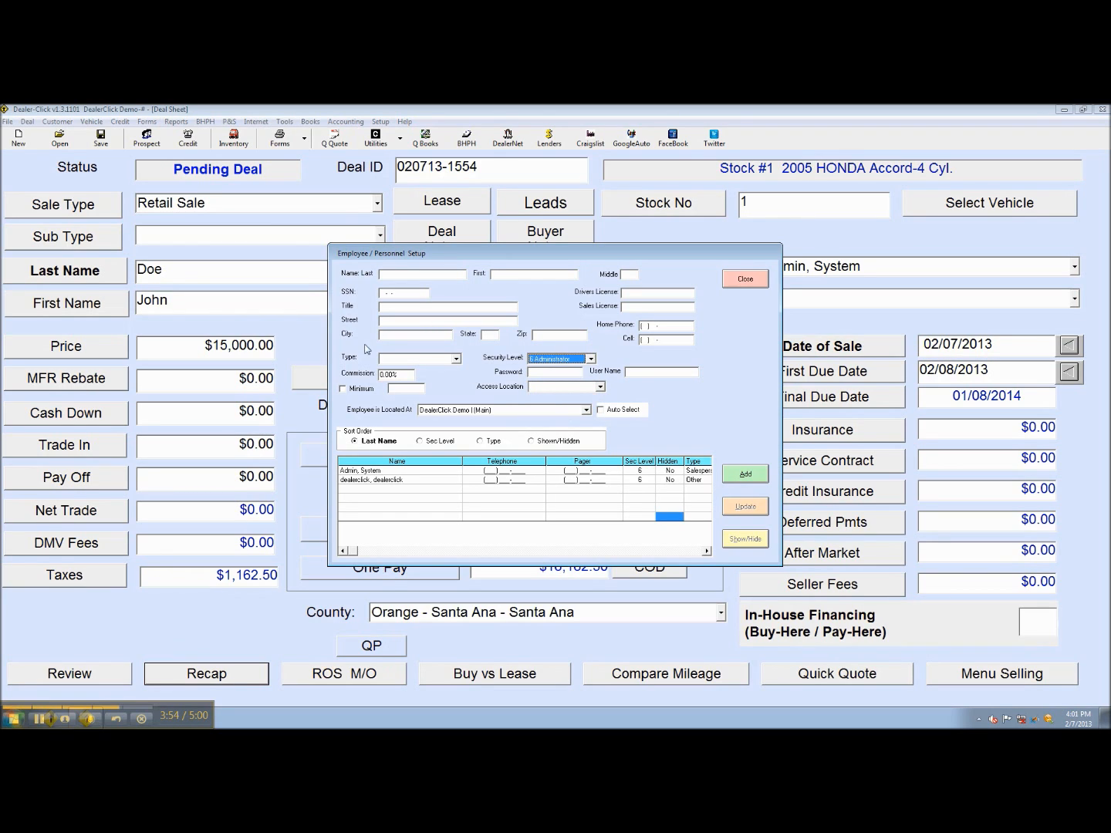
pyautogui.click(433, 361)
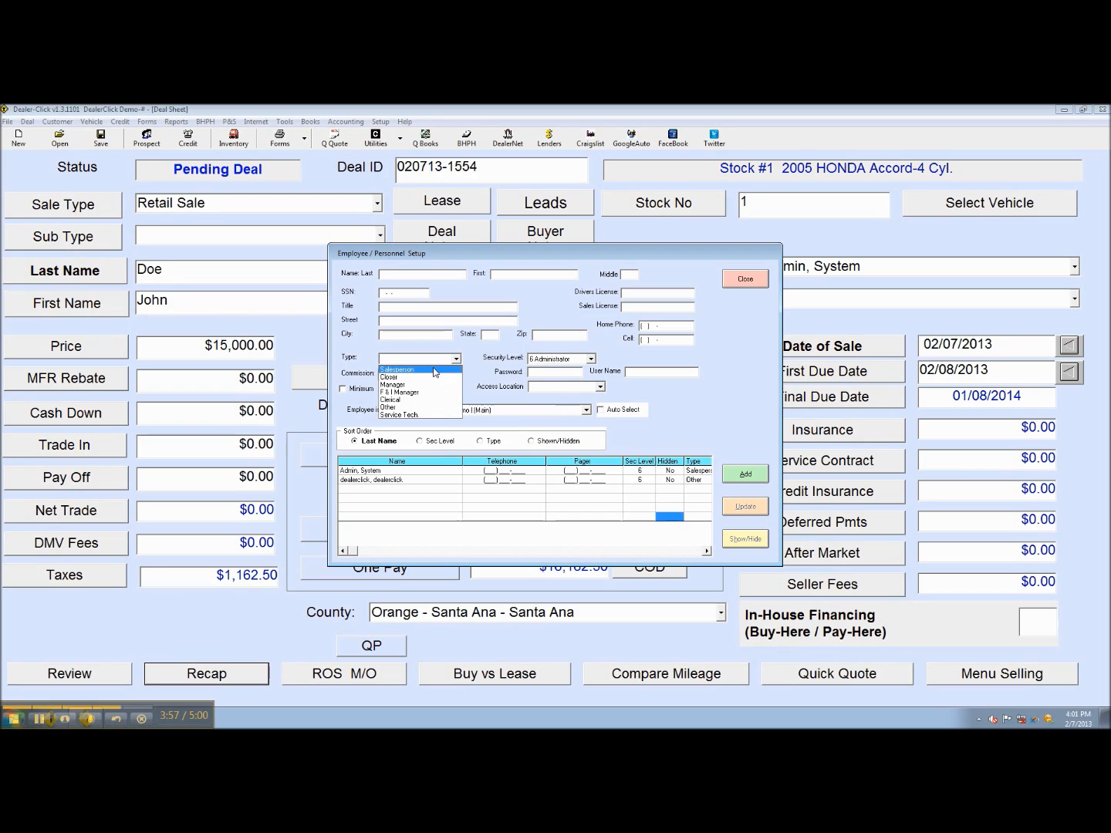
pyautogui.click(436, 370)
pyautogui.click(745, 279)
pyautogui.click(380, 121)
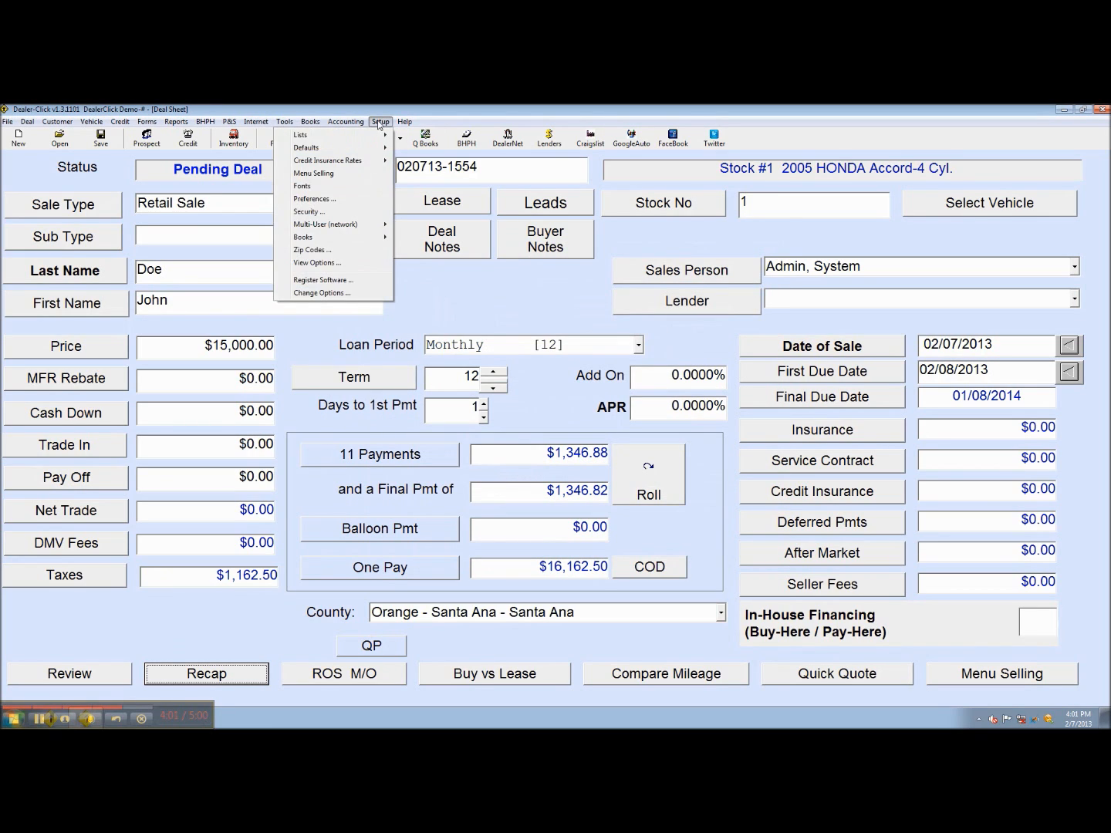
# Review each feature's required security level, such as 5 for Unwind Deal, and close Security Setup unchanged
pyautogui.click(358, 218)
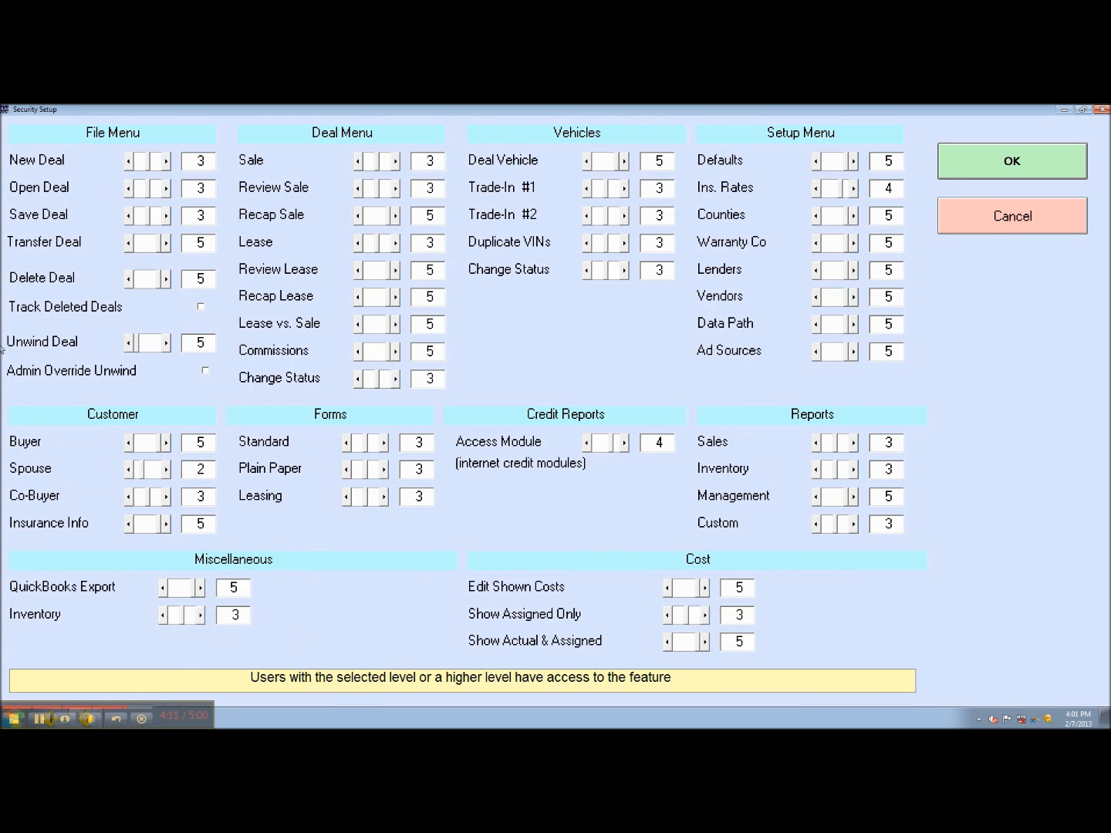
pyautogui.click(1003, 175)
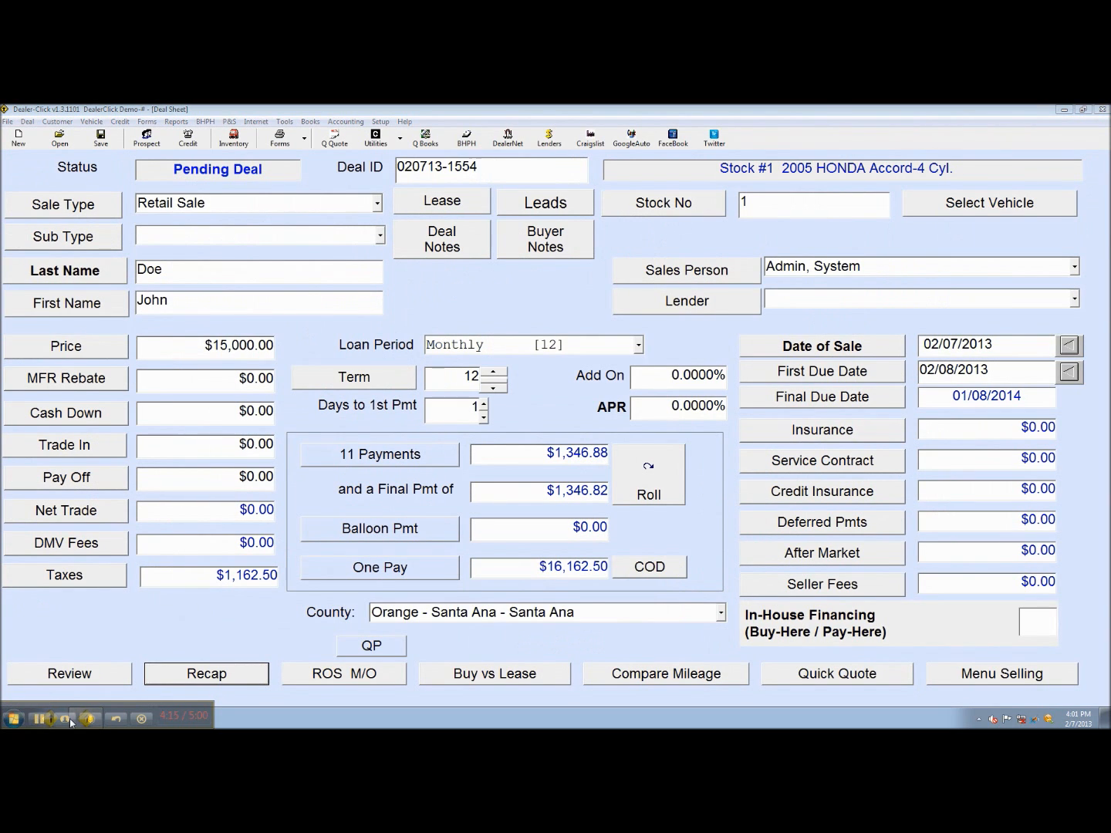
pyautogui.click(108, 679)
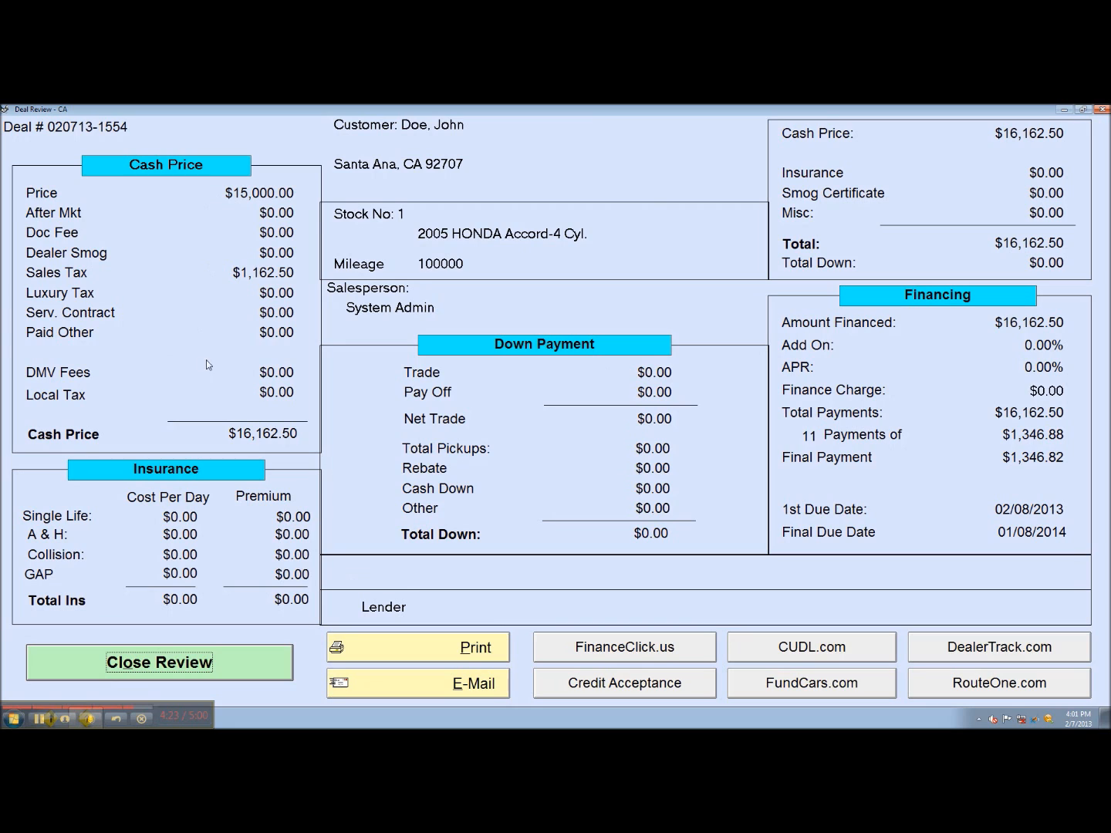
pyautogui.click(139, 658)
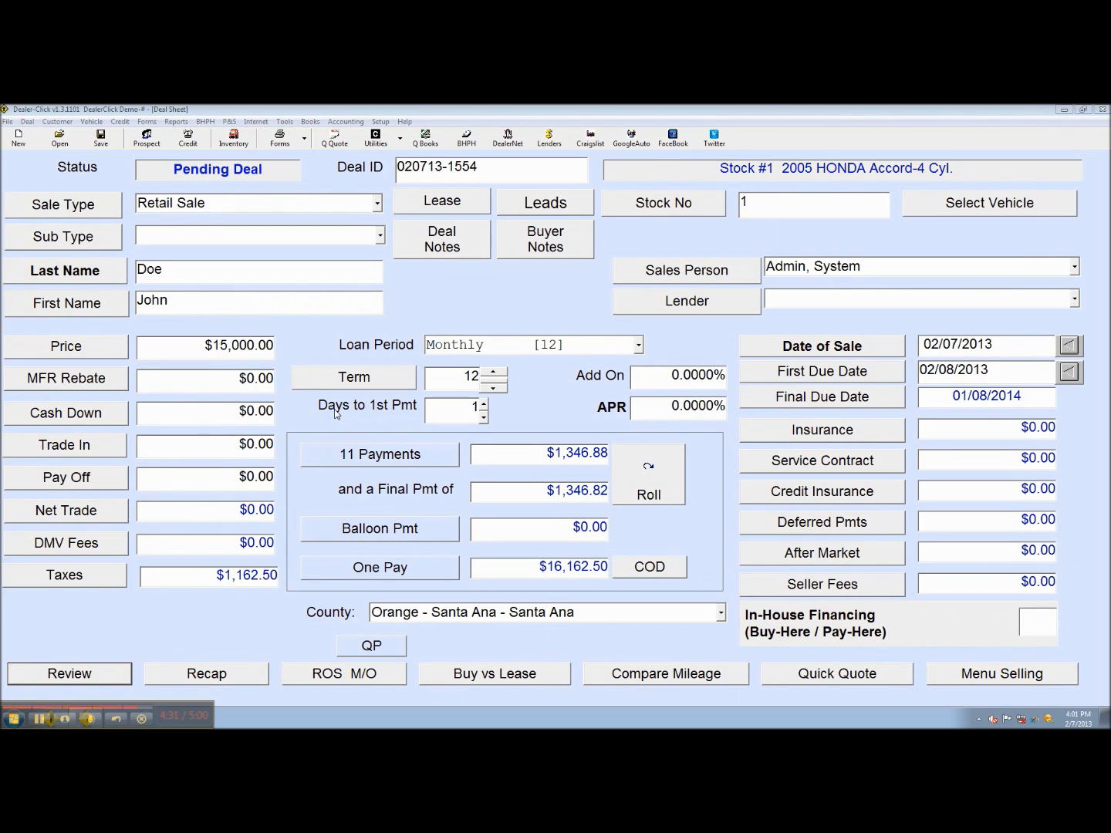
# Start a blank new deal, then reload the saved pending 2005 Honda Accord deal from the deal list
pyautogui.click(30, 145)
pyautogui.click(518, 445)
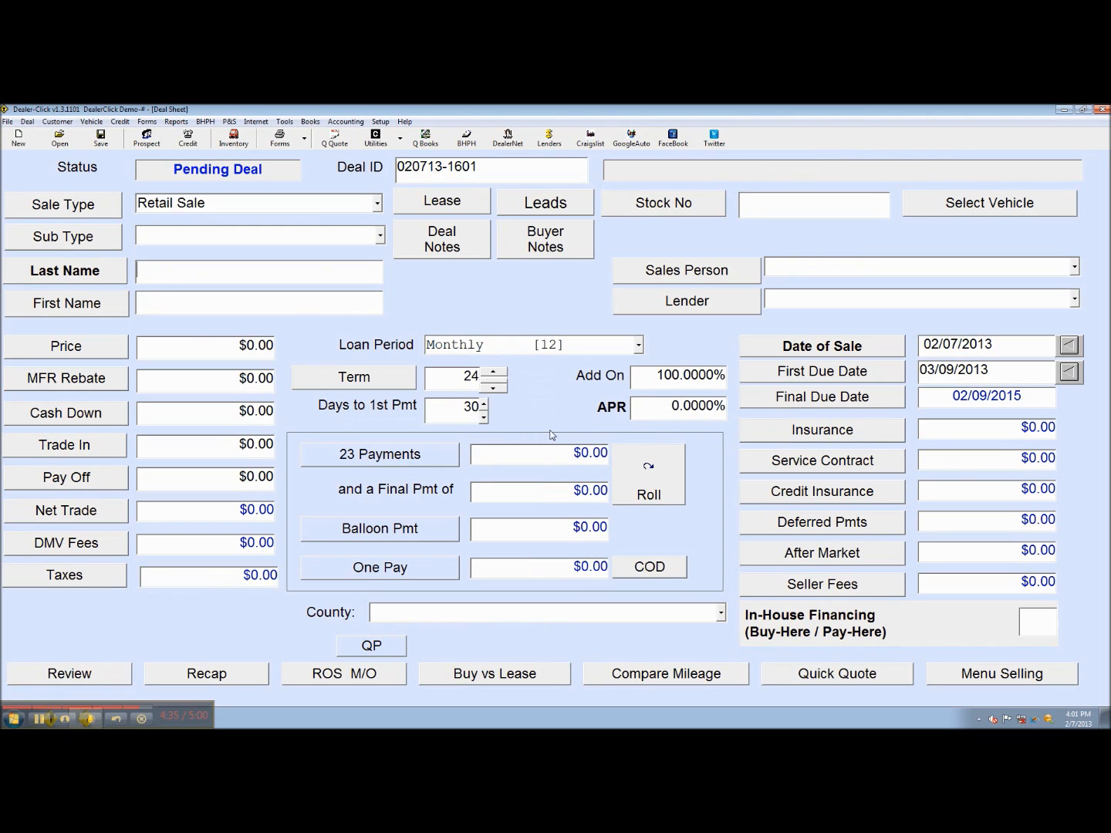
pyautogui.click(69, 146)
pyautogui.doubleClick(425, 247)
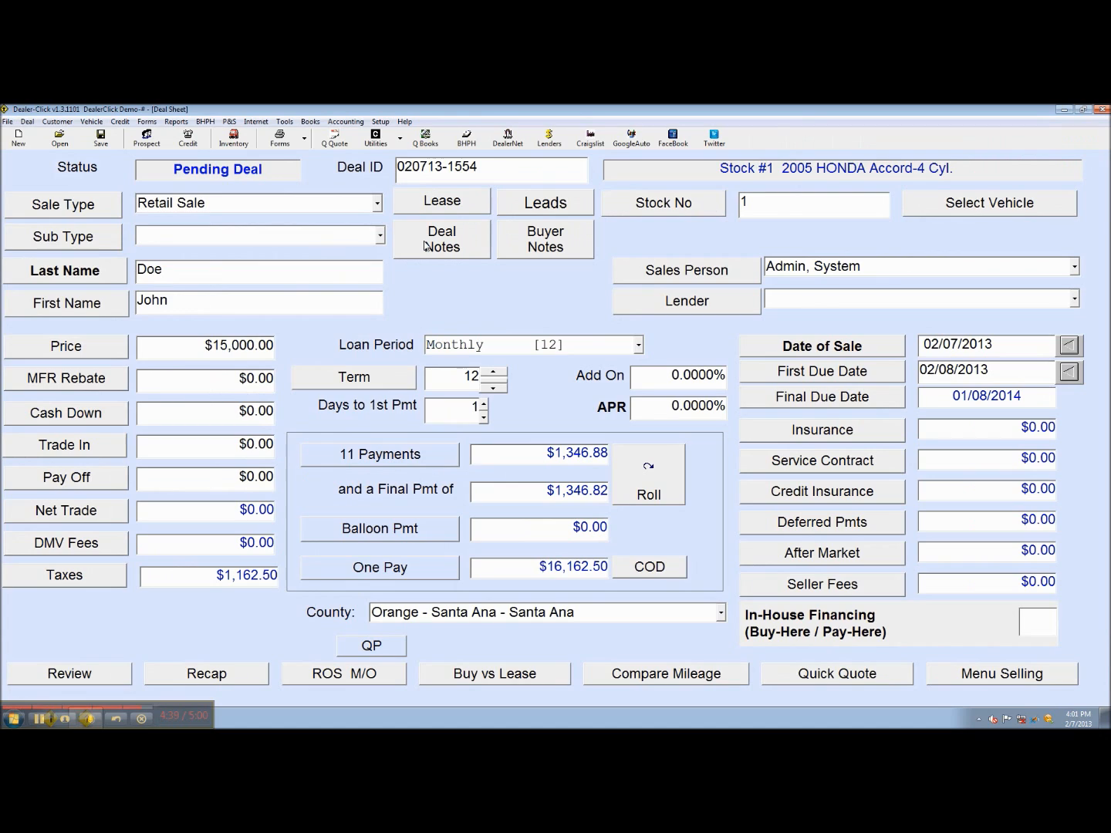